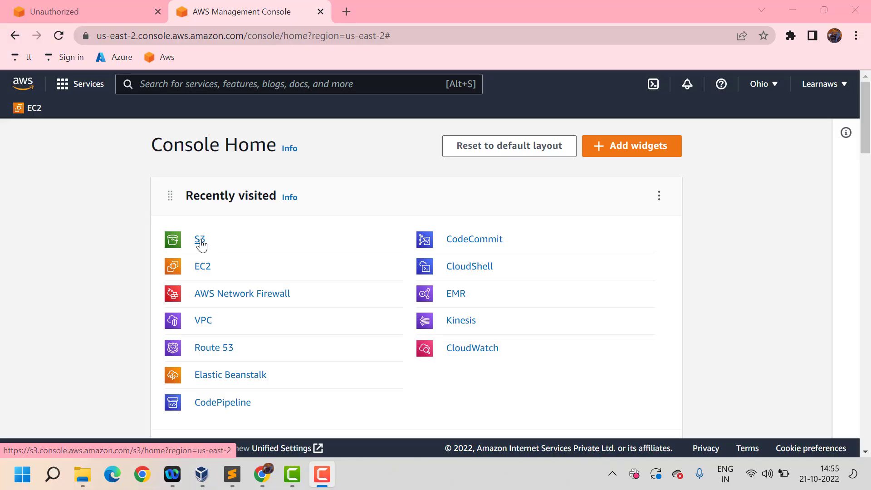
- Find the S3 service by searching for "s3", open it, and start creating a new bucket
click(211, 89)
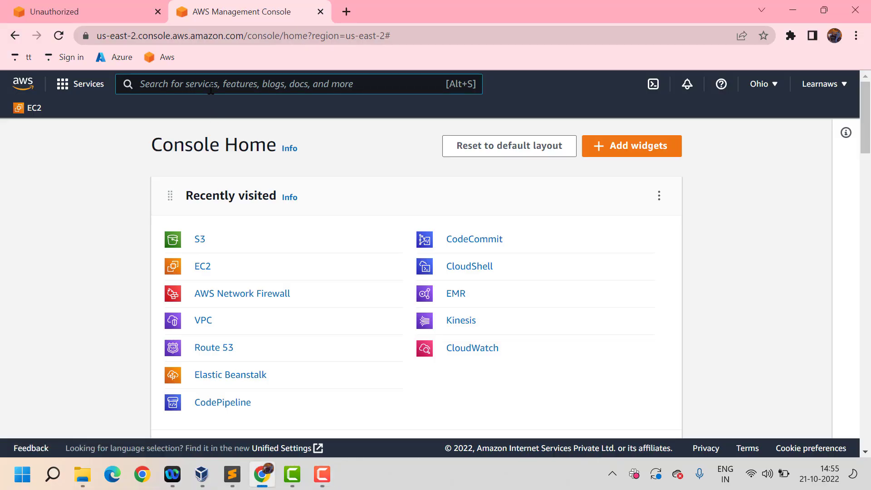
text(s)
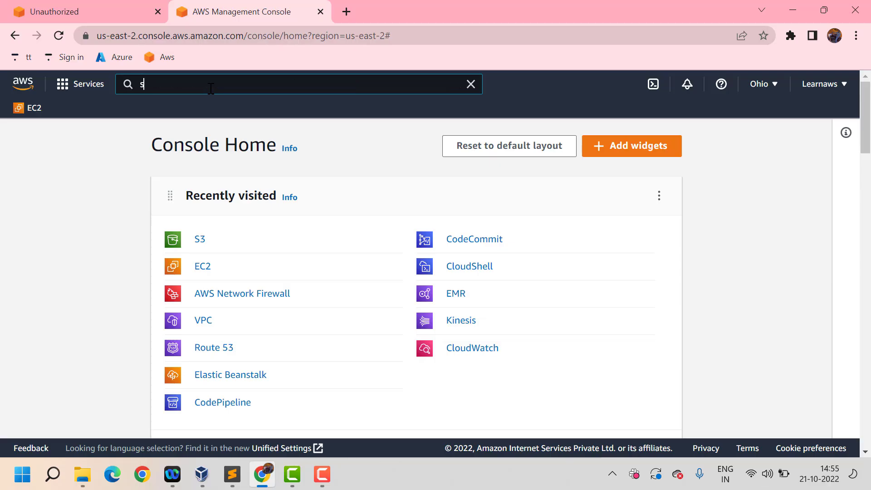
text(3)
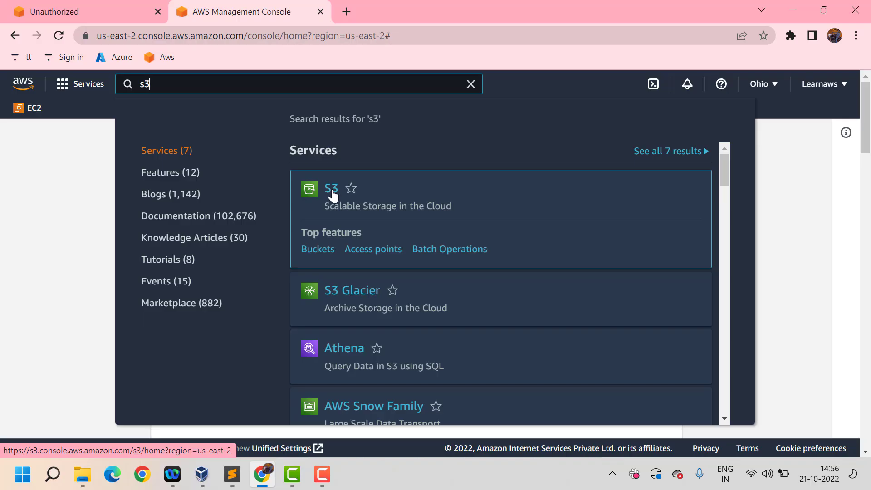
click(332, 195)
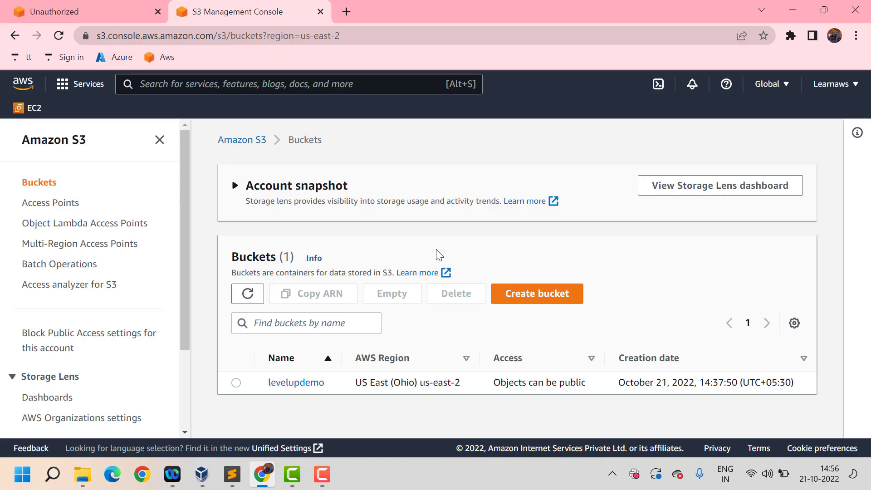
click(537, 294)
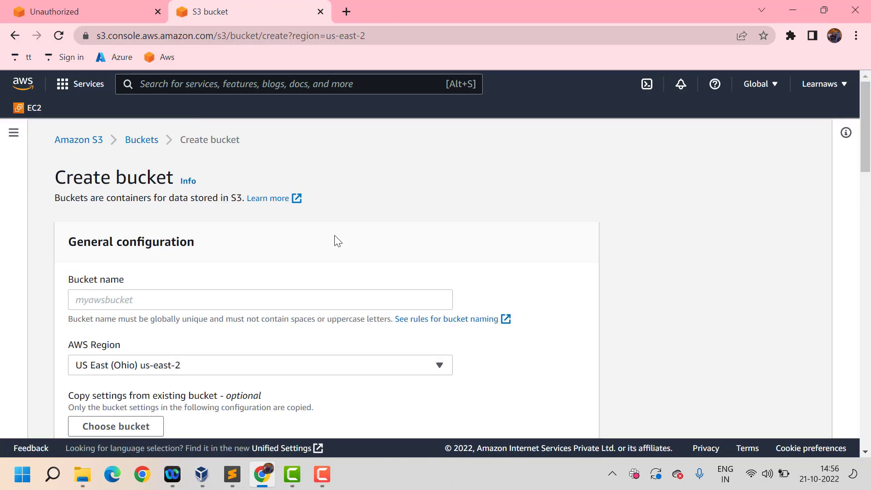
- Name the new bucket levelupdemo1
scroll(338, 241, down, 1)
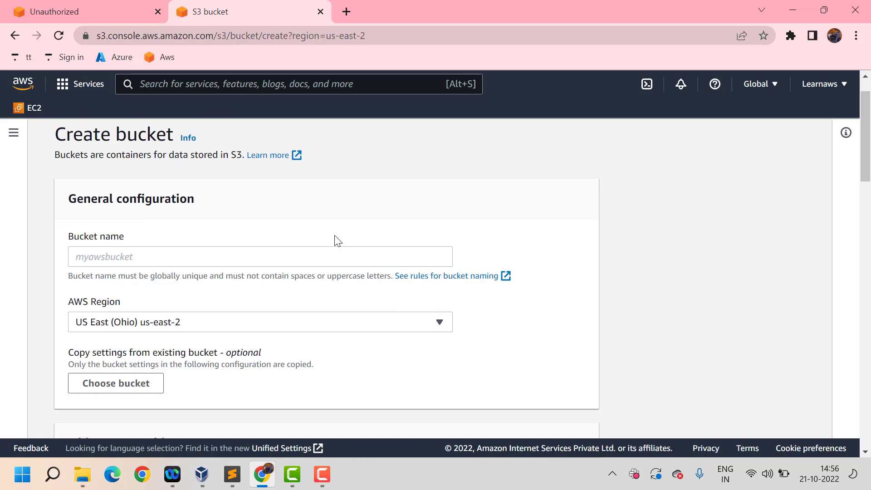
scroll(338, 240, up, 1)
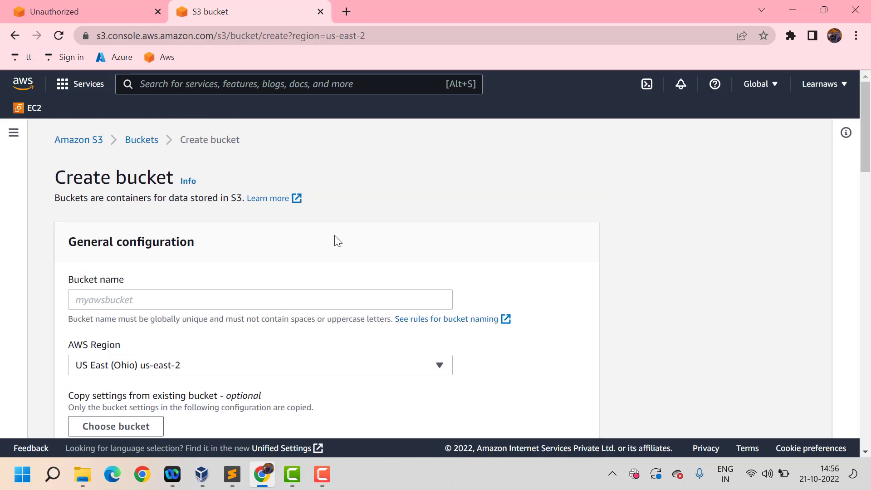
click(241, 301)
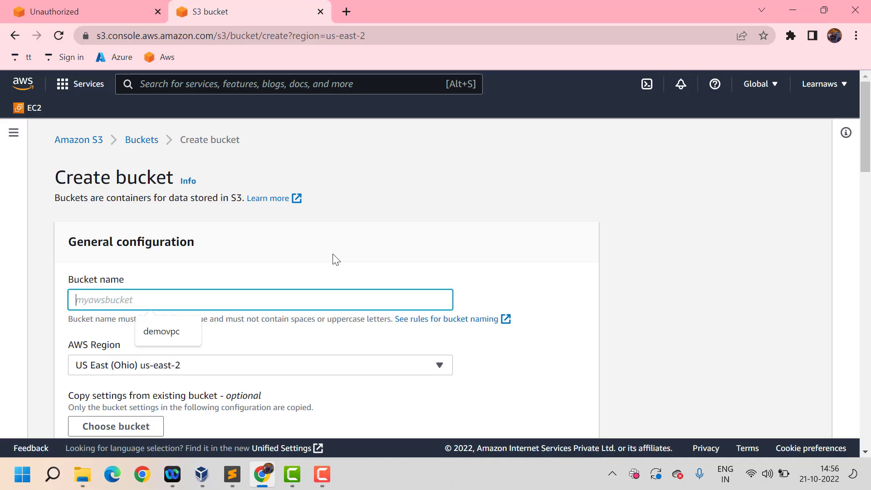
click(307, 257)
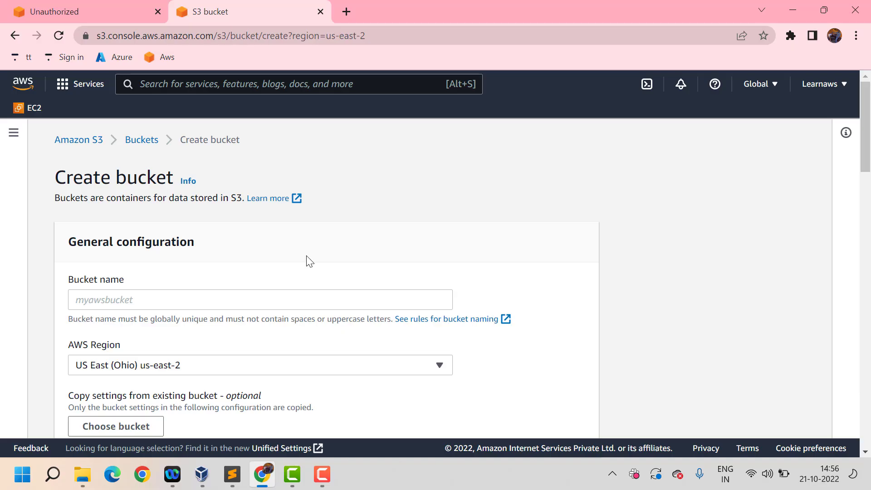
click(249, 299)
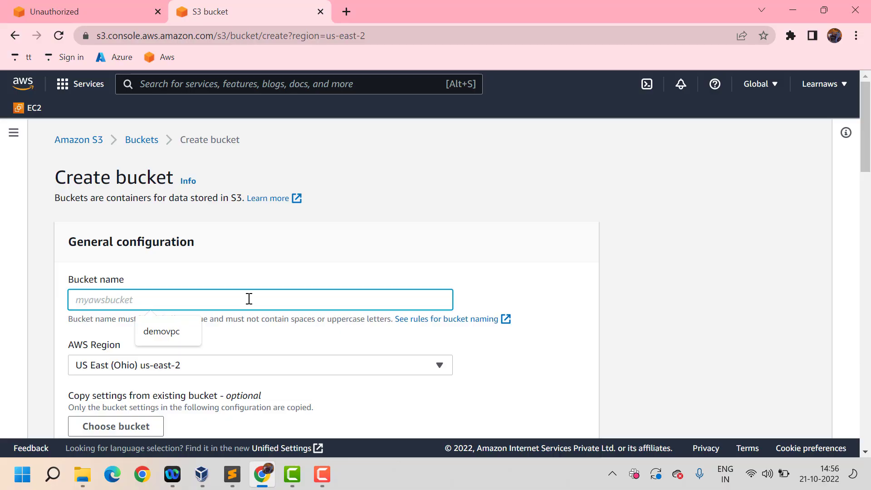
text(levelup)
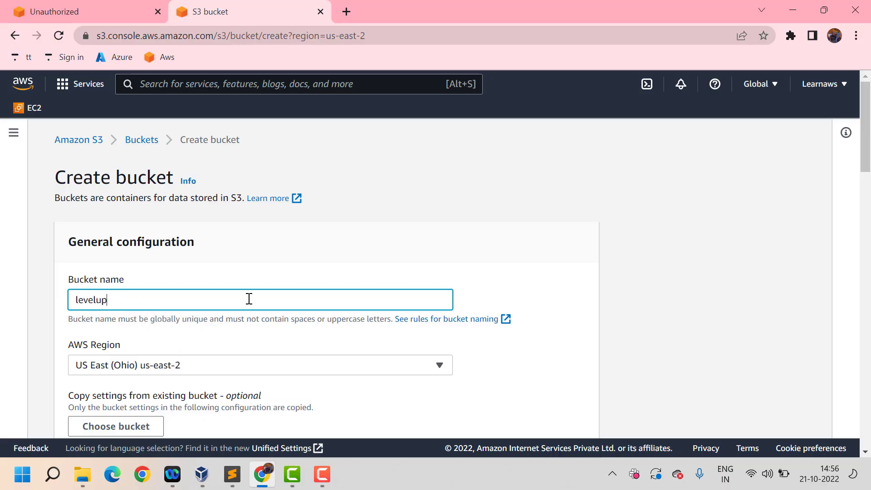
text(demo1)
- Set the new bucket's AWS Region to US East (N. Virginia) us-east-1
scroll(142, 305, down, 1)
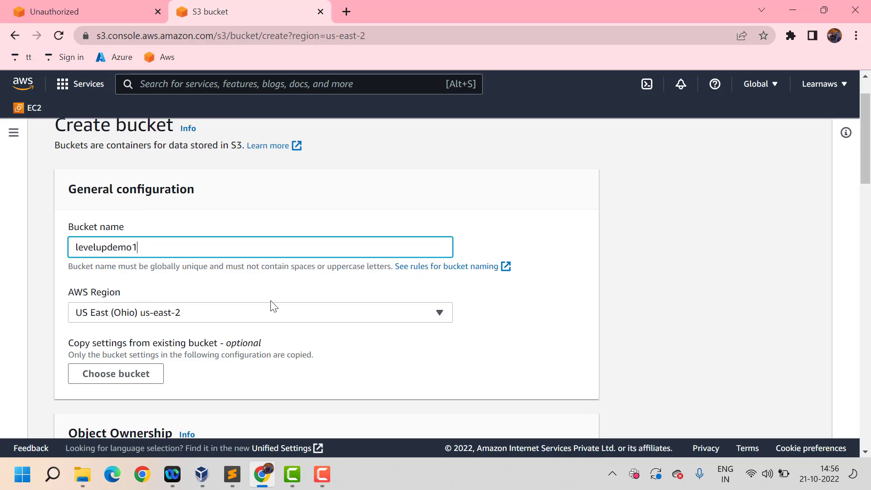
scroll(316, 267, up, 1)
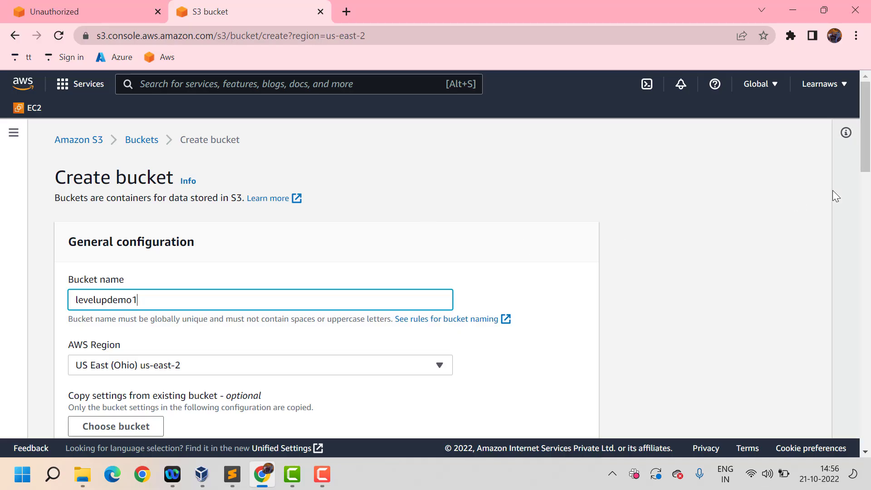
scroll(385, 256, down, 2)
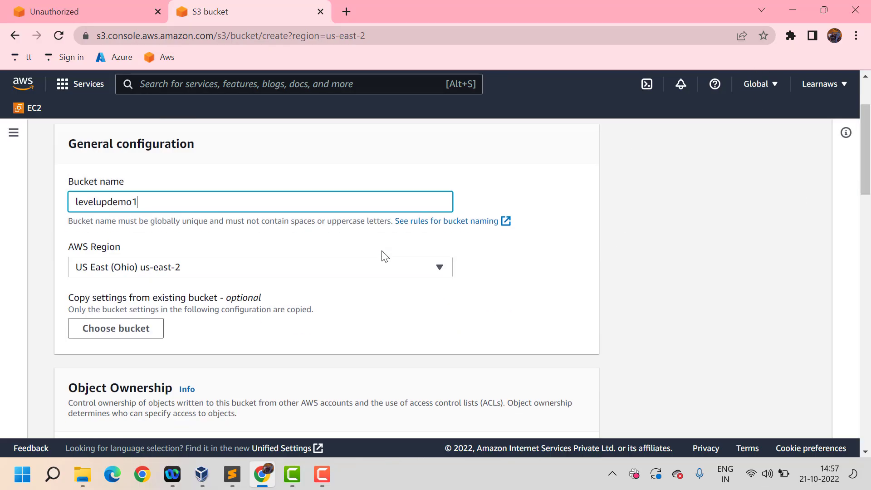
click(355, 268)
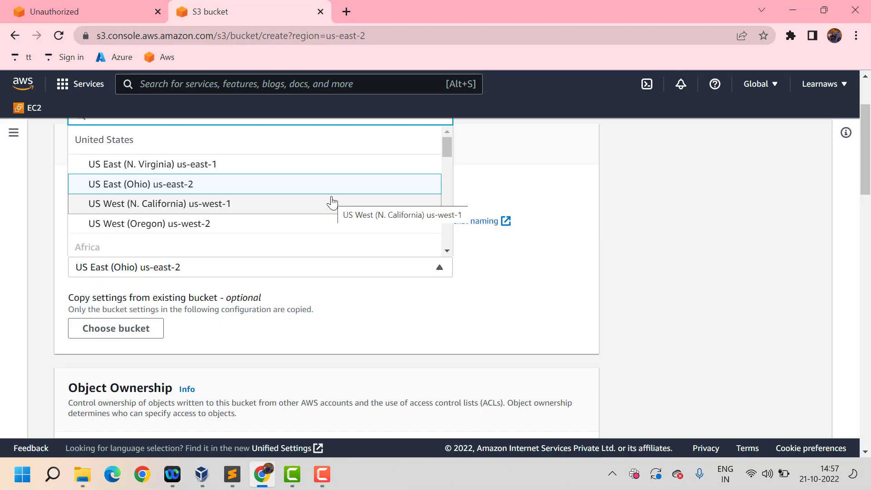
scroll(295, 206, up, 1)
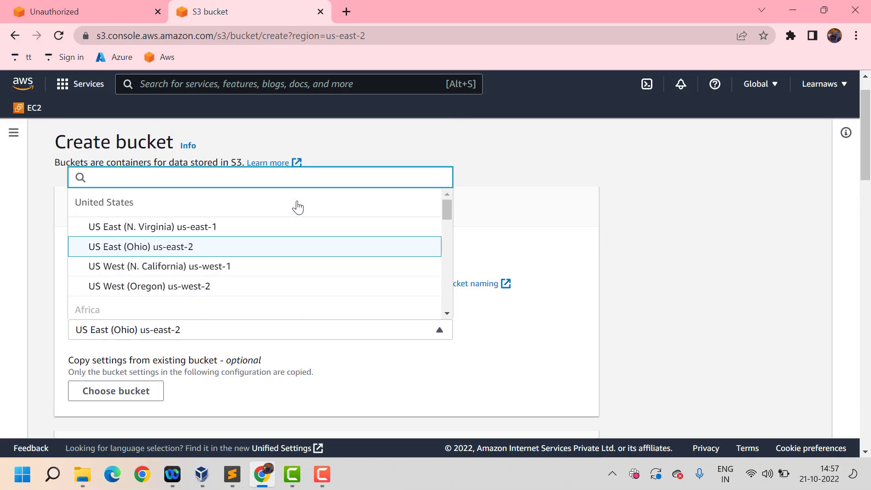
click(184, 232)
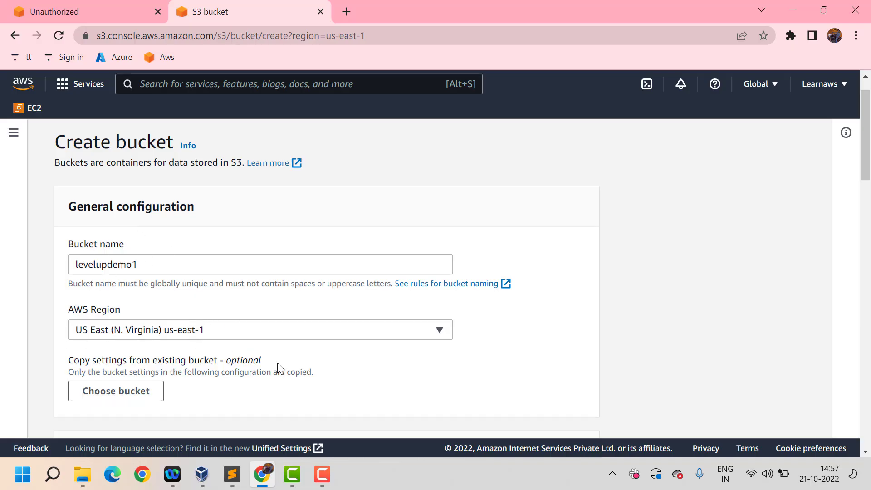
scroll(277, 362, down, 2)
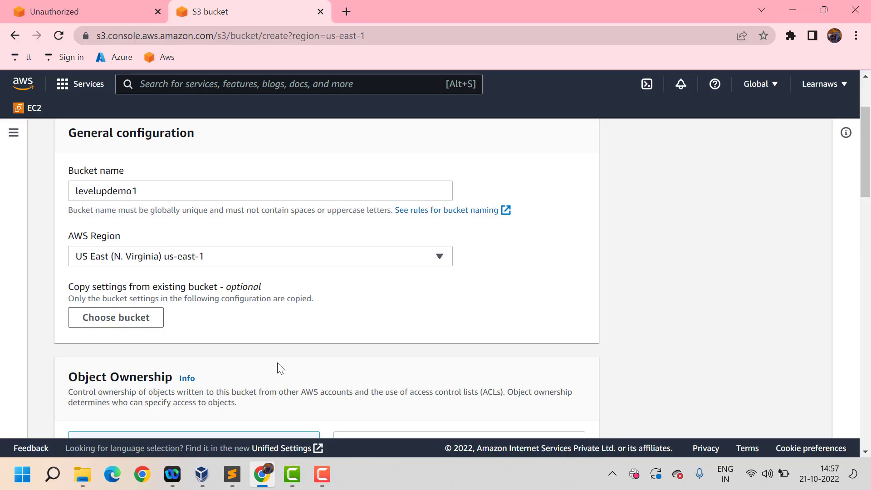
click(140, 320)
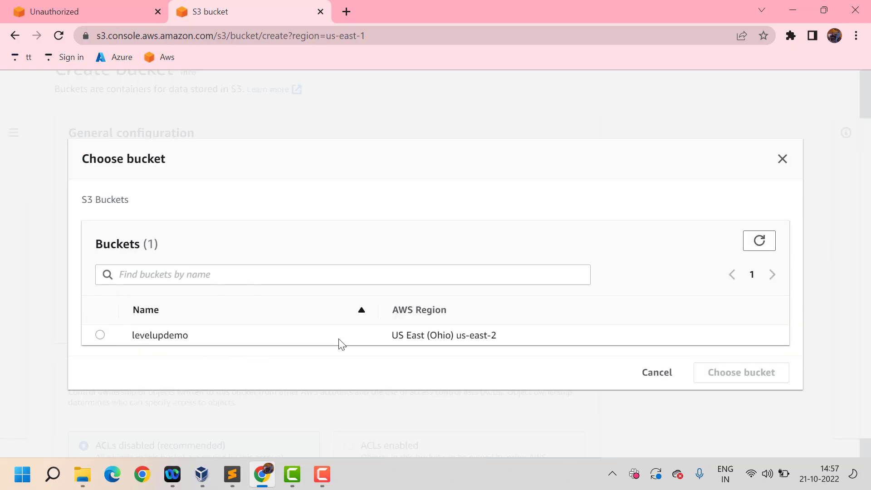
click(99, 336)
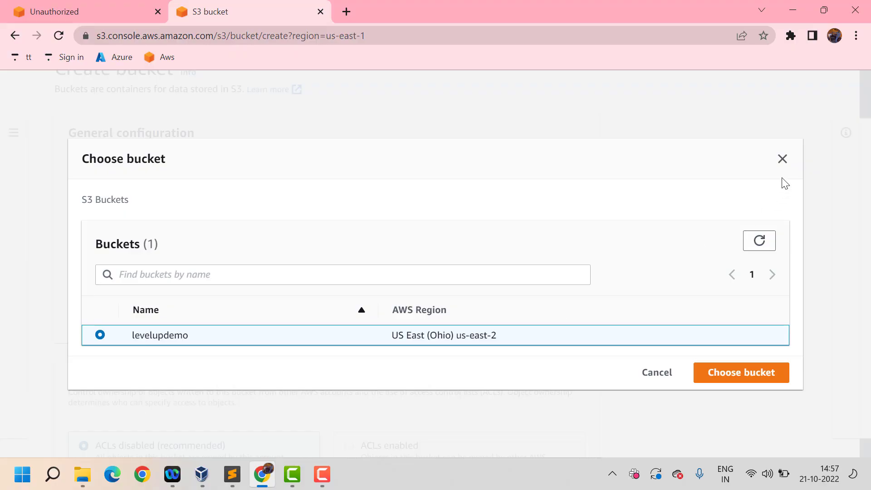
click(783, 160)
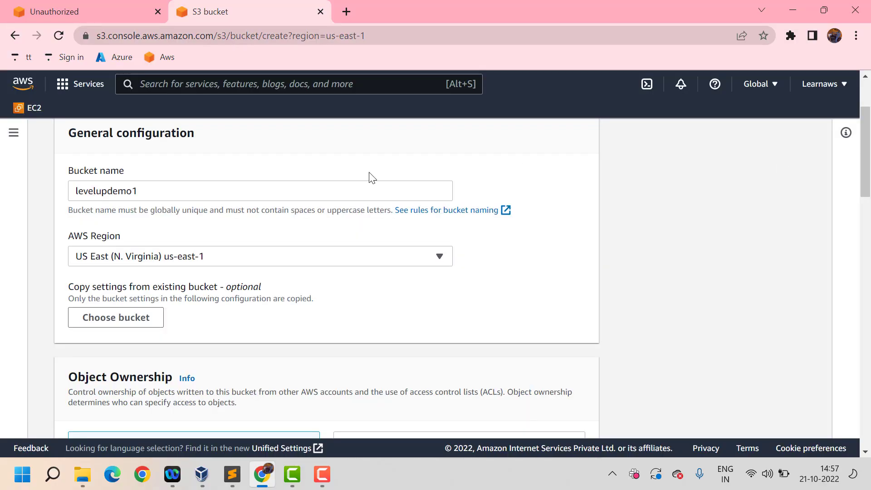
drag(167, 192, 45, 183)
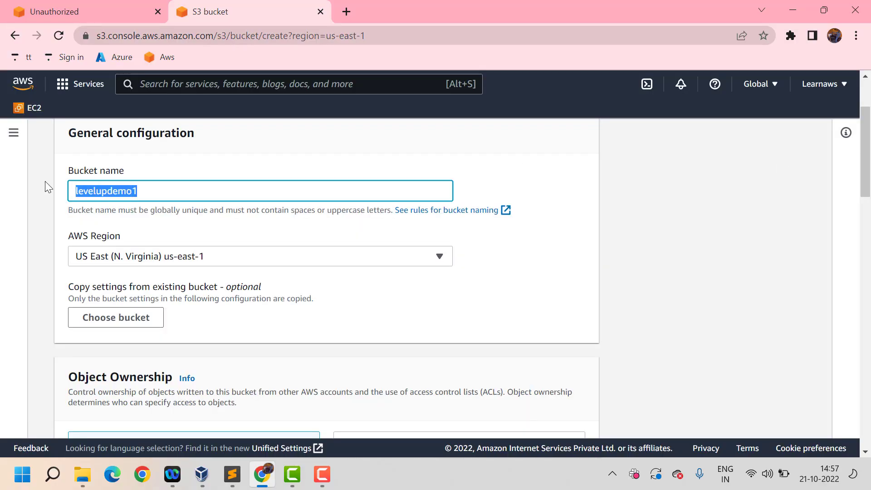
click(469, 309)
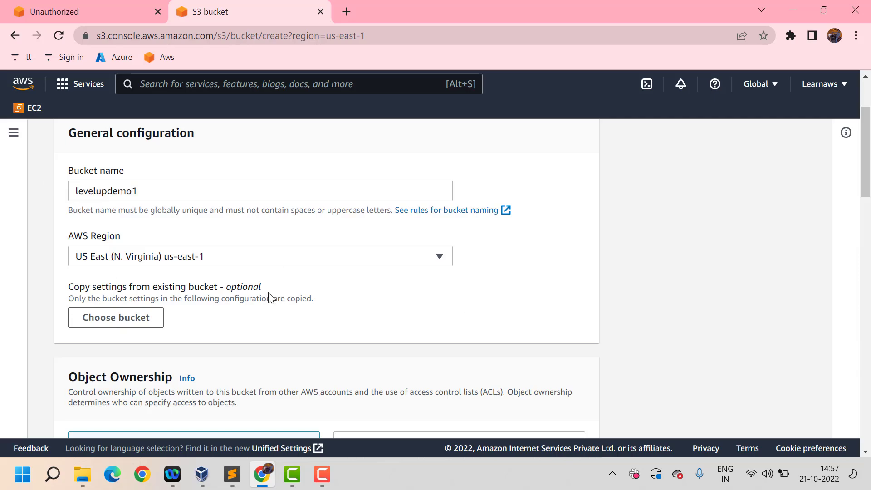
scroll(368, 314, down, 1)
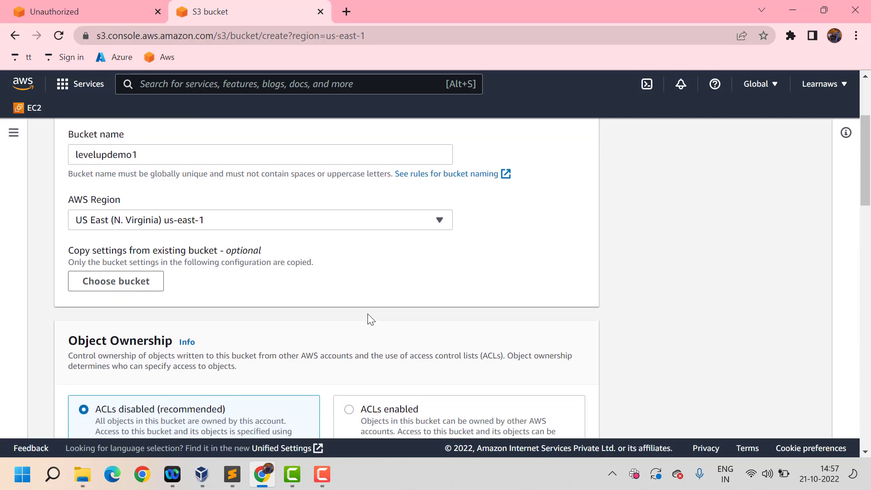
scroll(371, 319, up, 1)
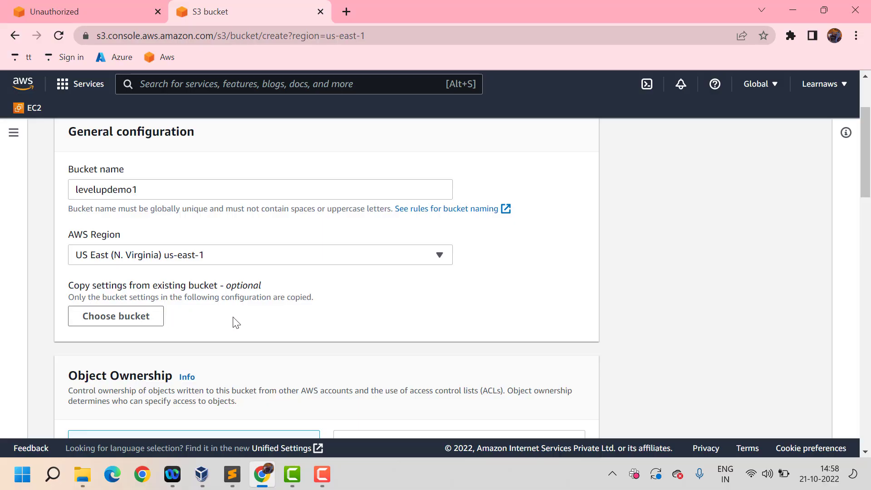
- Keep ACLs disabled and turn off Block all public access for the new bucket
scroll(236, 322, down, 3)
scroll(235, 322, down, 2)
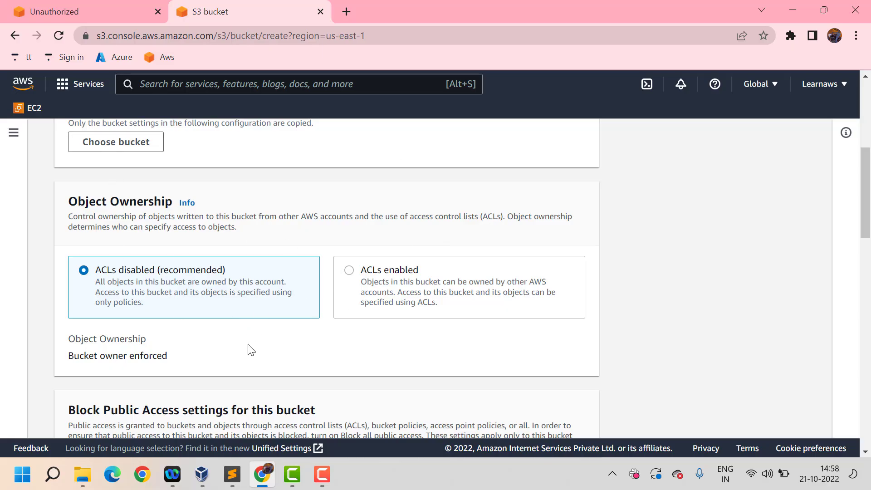
scroll(252, 349, down, 1)
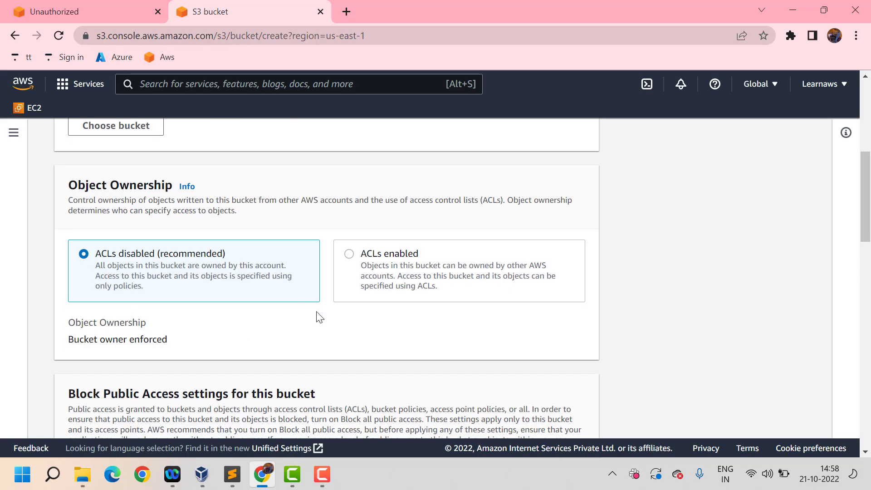
scroll(319, 317, down, 3)
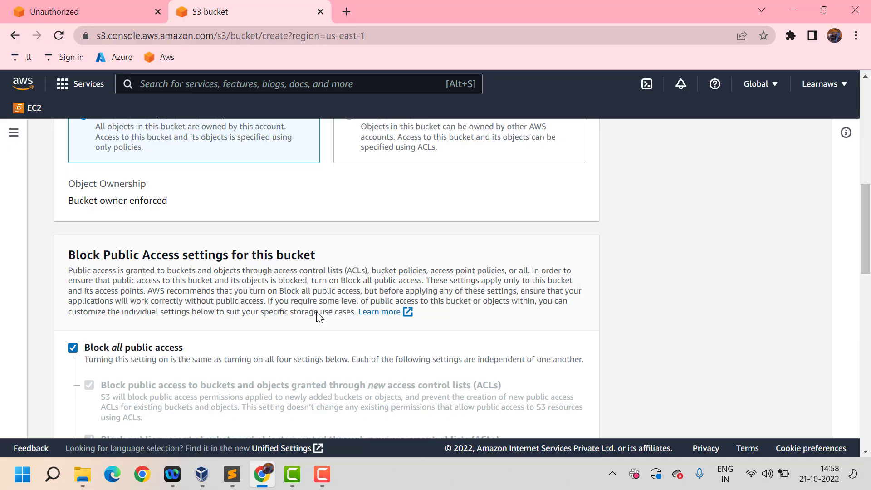
scroll(320, 316, down, 1)
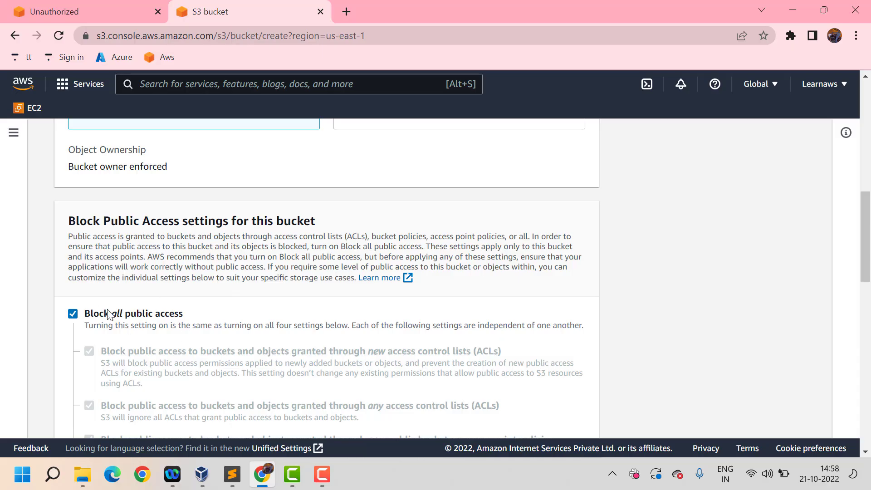
click(73, 313)
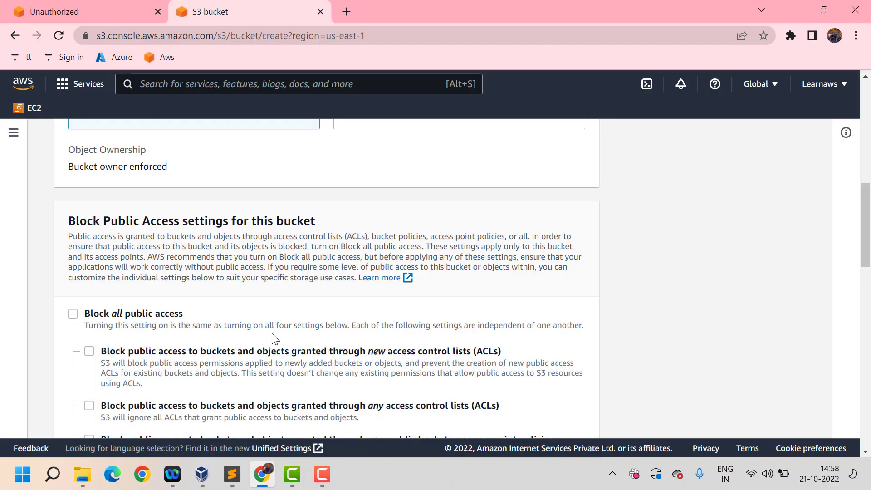
- Leave all four individual public access blocks off and acknowledge that the bucket and its objects might become public
scroll(274, 338, down, 1)
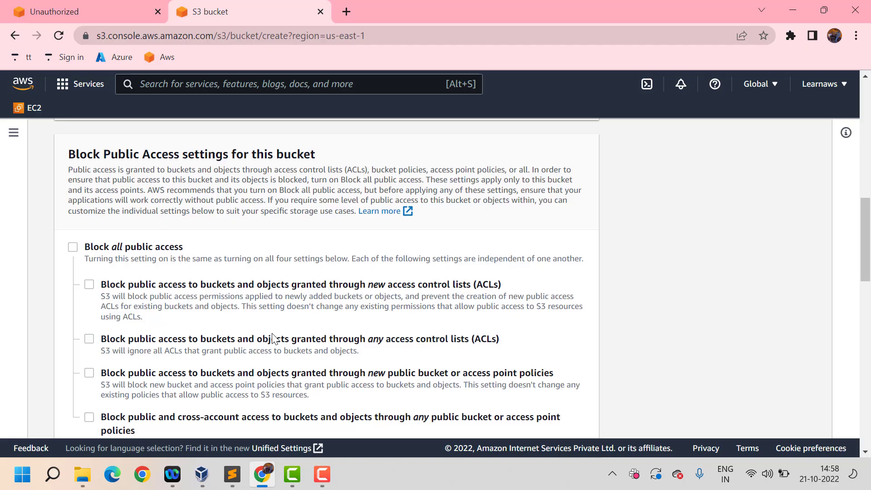
scroll(272, 338, down, 1)
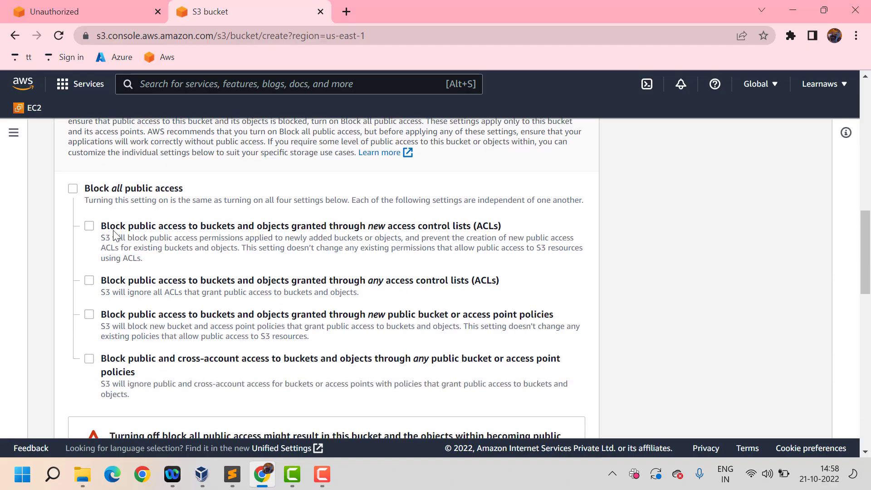
click(91, 229)
click(90, 227)
scroll(254, 315, down, 3)
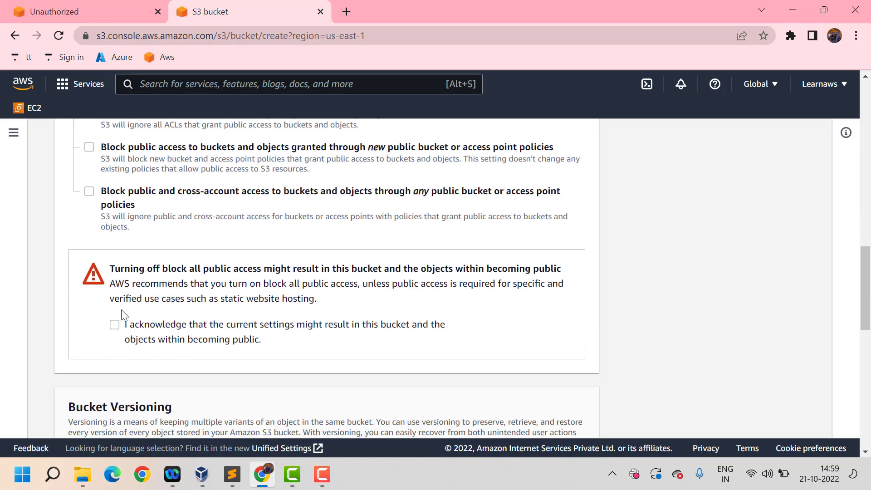
click(115, 325)
- Create the levelupdemo1 bucket, keeping Bucket Versioning and default server-side encryption disabled
scroll(442, 321, down, 3)
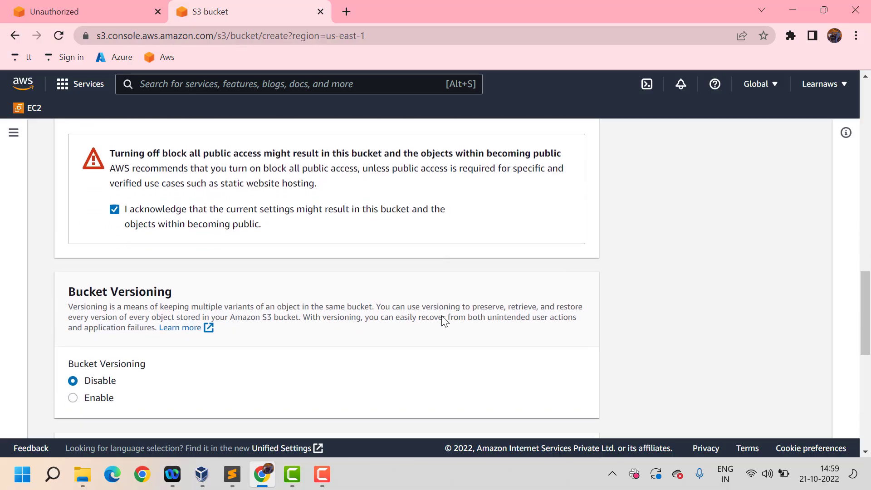
scroll(410, 347, down, 3)
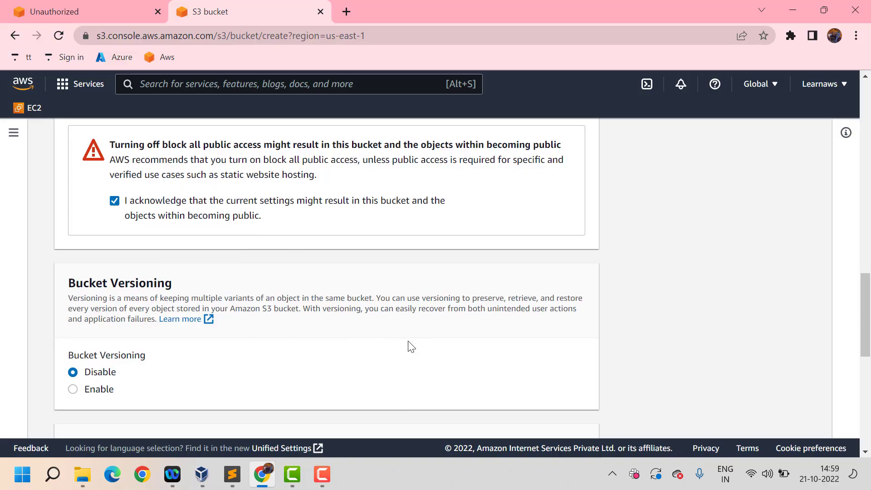
scroll(411, 347, down, 6)
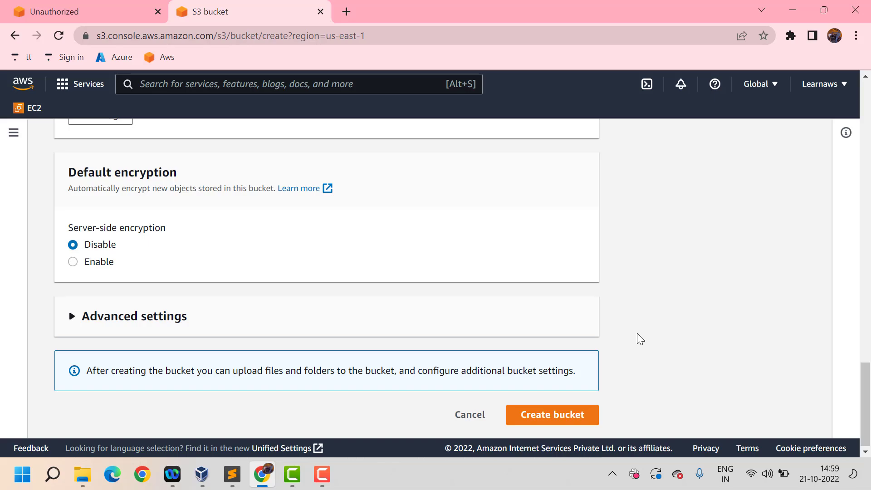
click(532, 425)
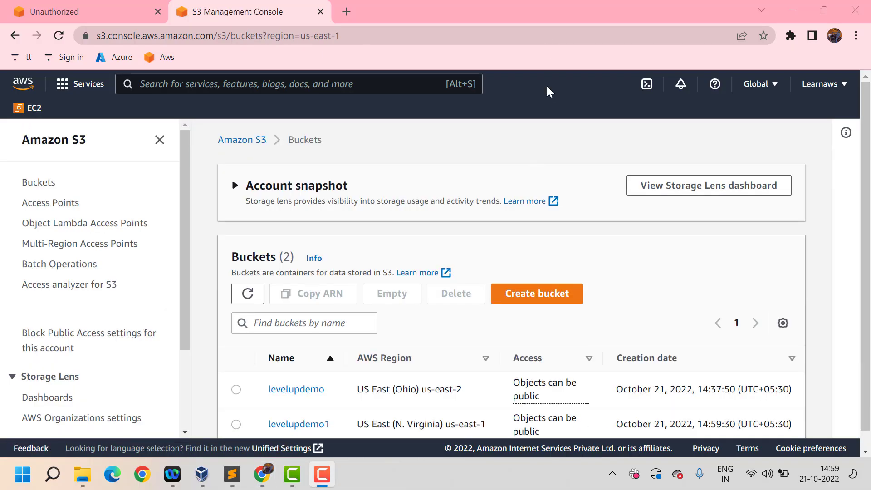
- Open the levelupdemo1 bucket from the bucket list and view its objects
scroll(590, 333, down, 1)
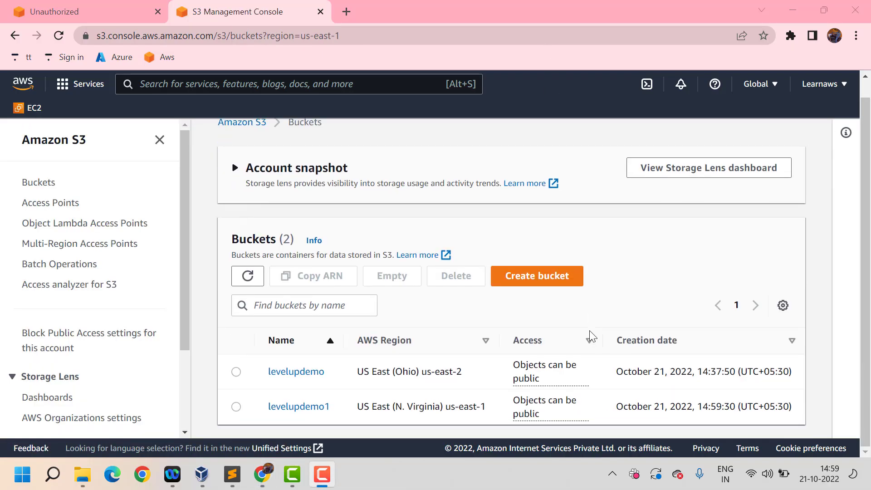
click(303, 407)
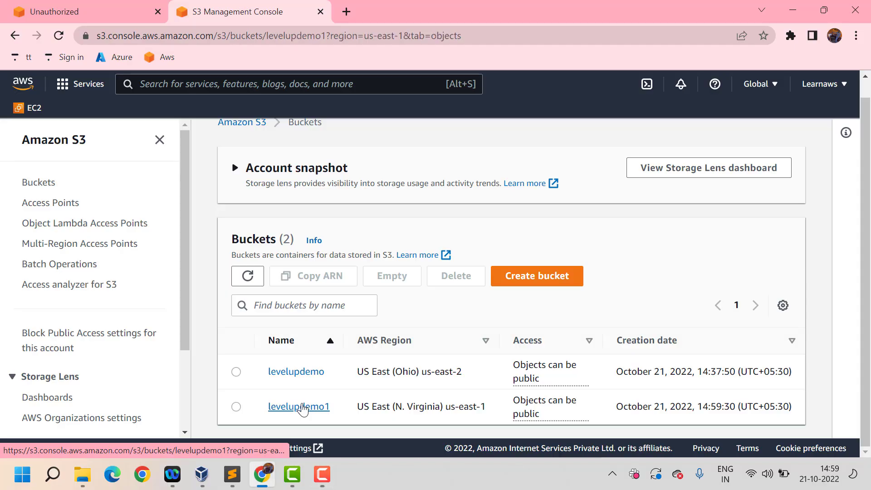
scroll(517, 291, down, 2)
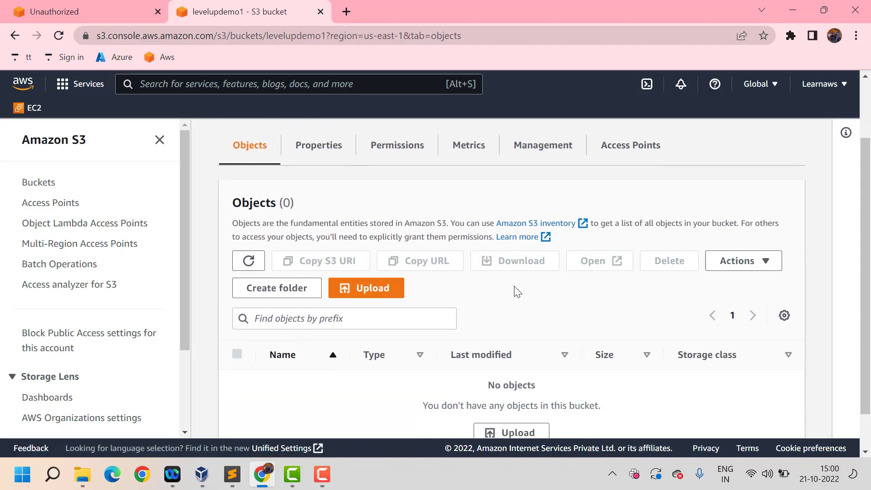
scroll(517, 292, down, 1)
scroll(517, 292, up, 1)
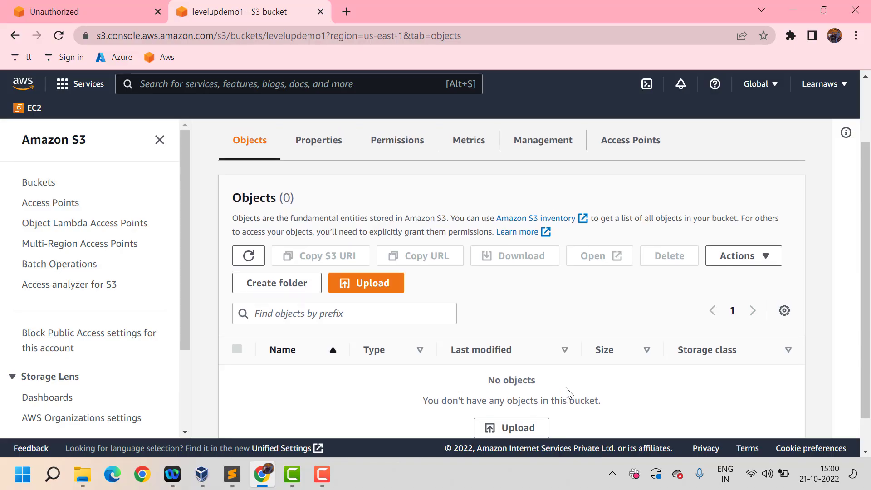
scroll(566, 391, down, 1)
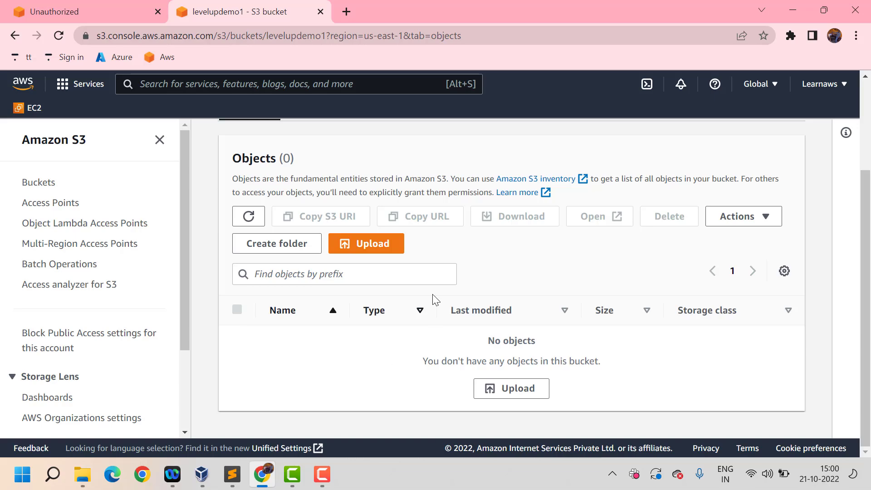
- Start an upload to the levelupdemo1 bucket and add the file AWS S3 - Exercise -1 from the Desktop
click(366, 245)
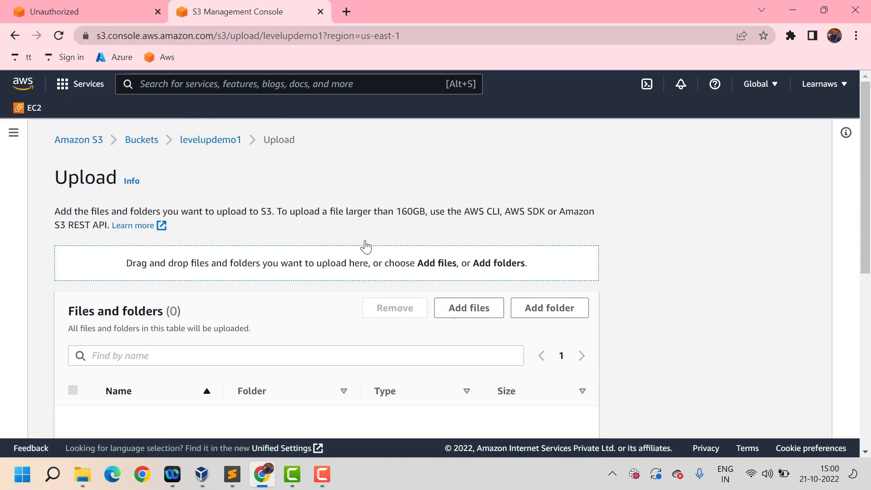
click(466, 313)
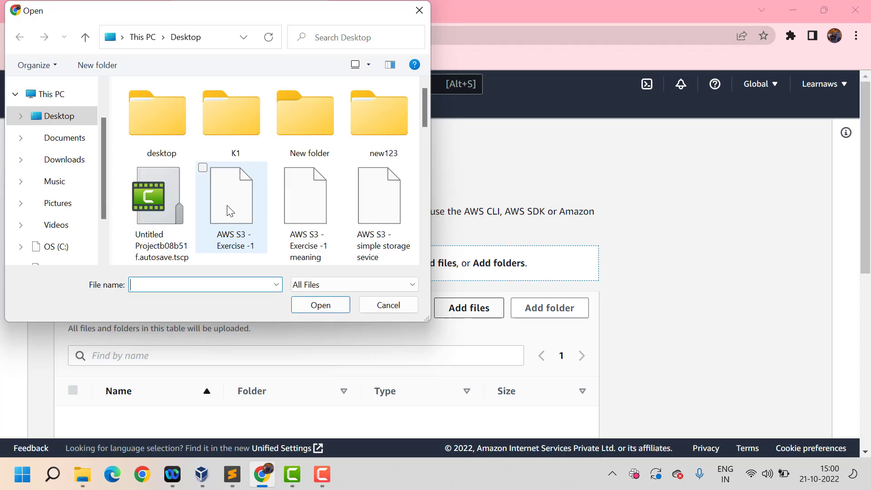
click(230, 211)
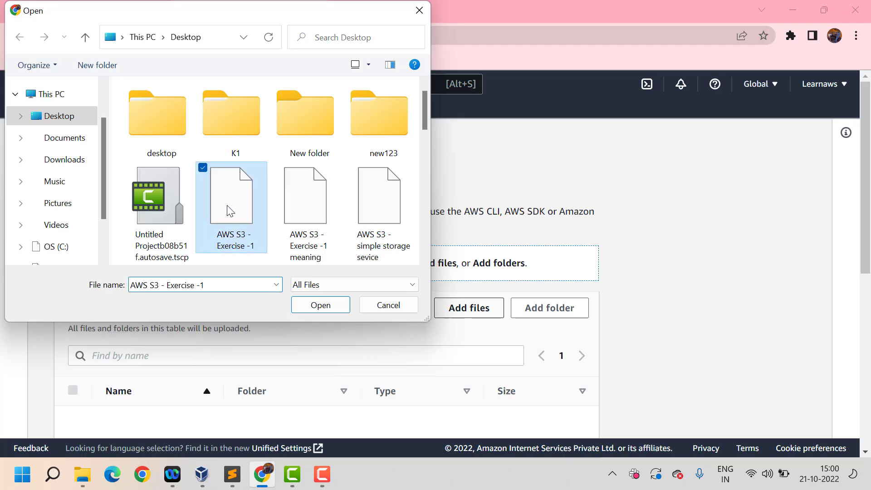
click(320, 304)
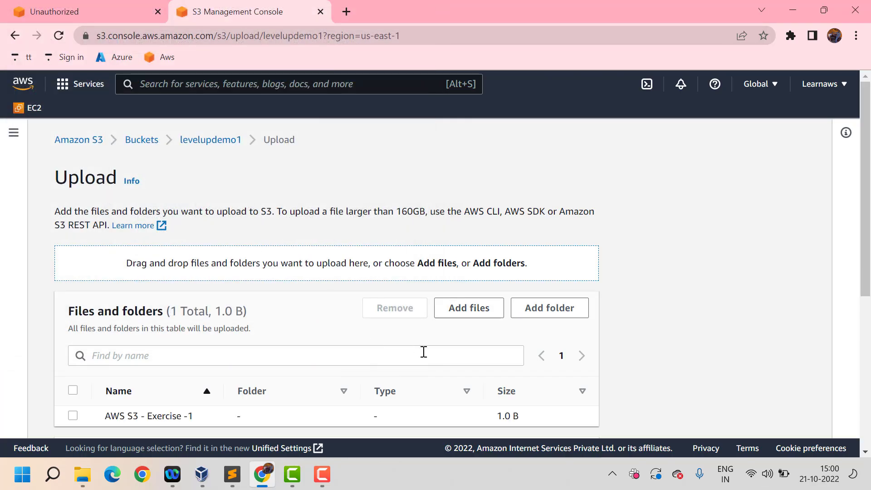
- Upload the added file to s3://levelupdemo1 with default permissions and properties, and close the upload status page
scroll(423, 352, down, 3)
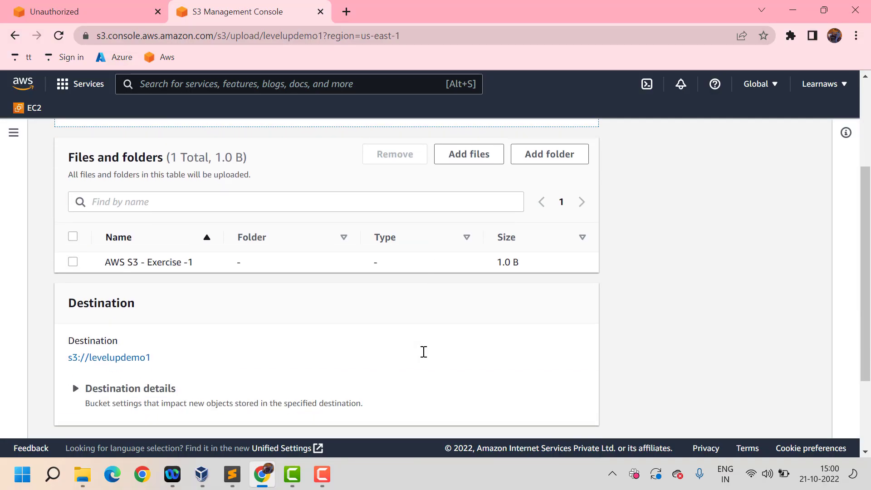
scroll(423, 352, down, 3)
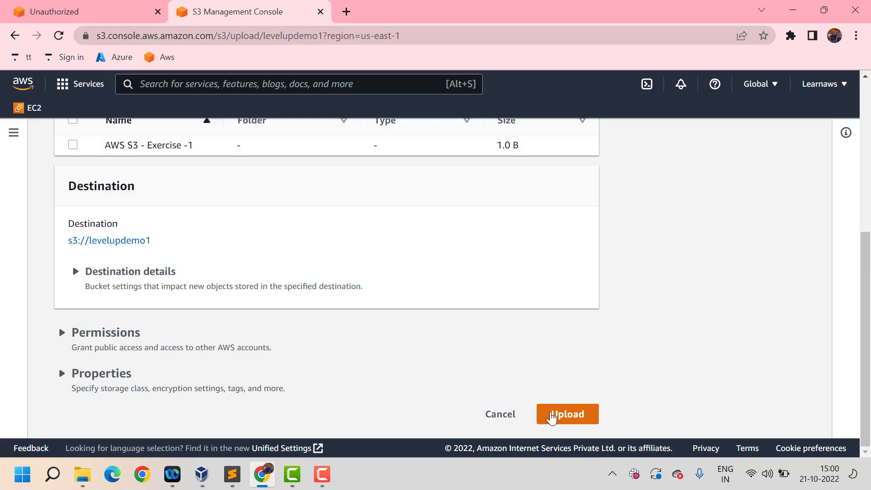
click(552, 415)
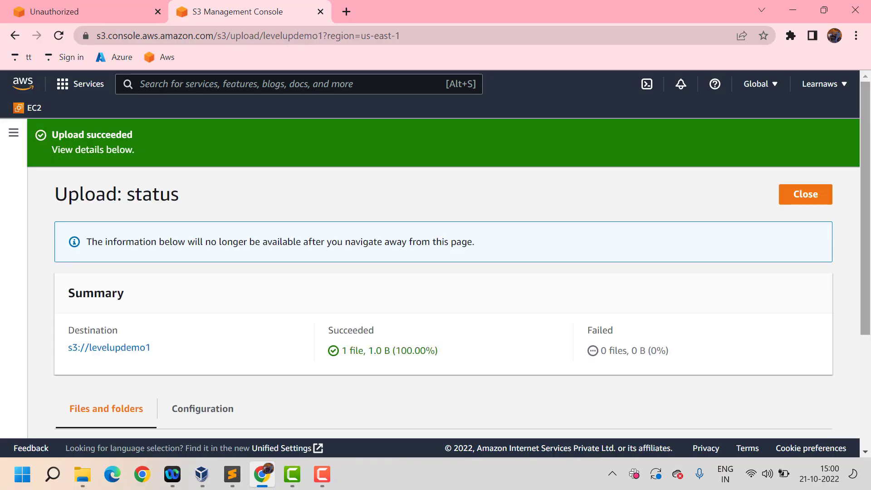
click(795, 198)
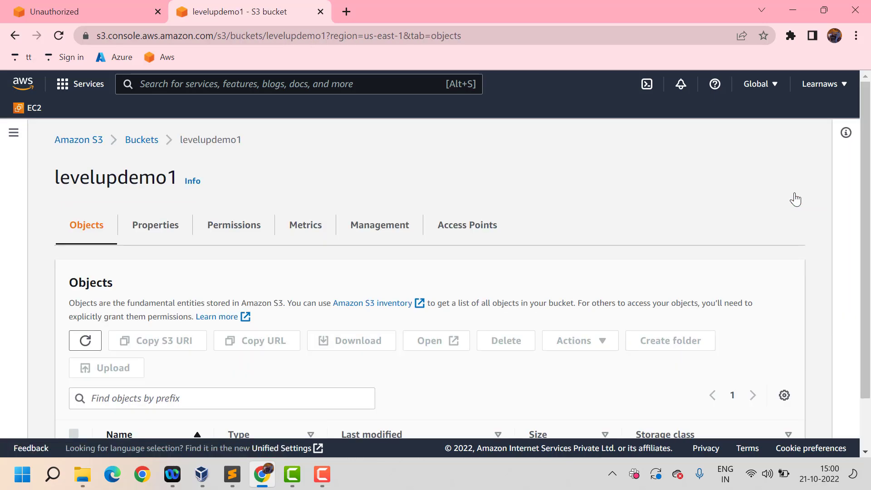
- Open the uploaded AWS S3 - Exercise -1 object and examine its overview, including region, size, S3 URI, ARN and object URL
scroll(388, 320, down, 2)
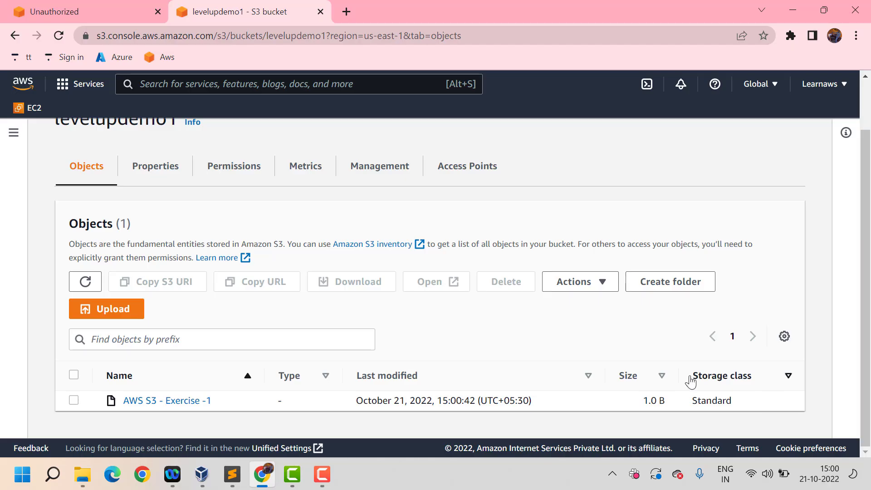
click(160, 406)
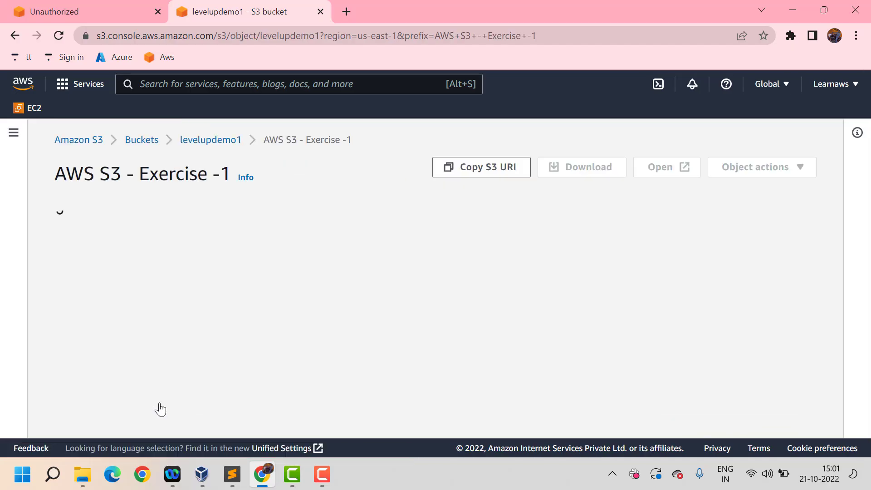
scroll(547, 325, down, 1)
scroll(547, 325, up, 1)
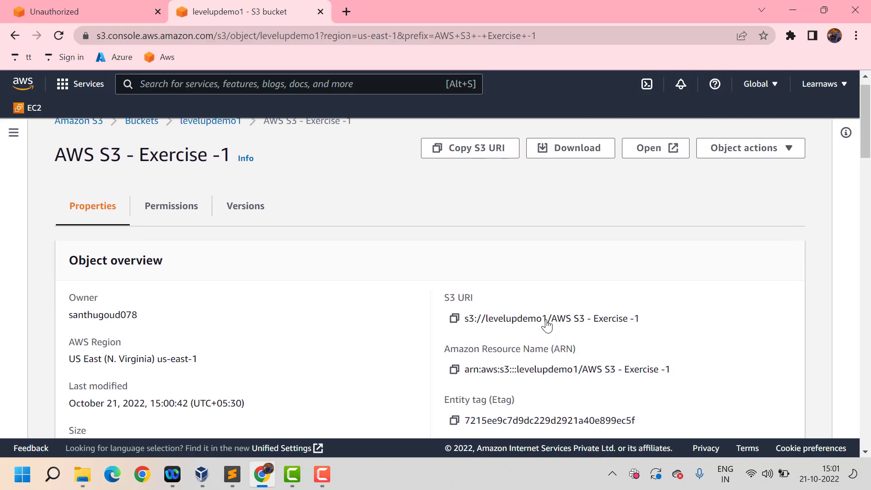
scroll(390, 212, down, 1)
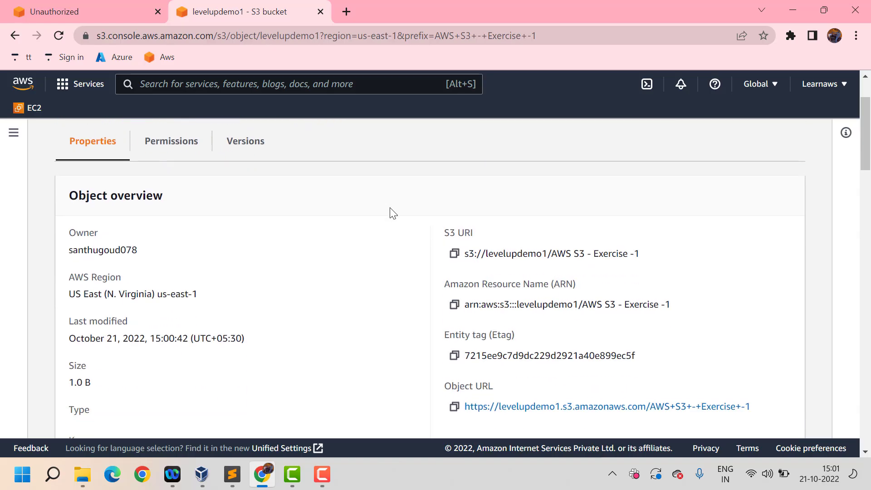
scroll(411, 278, down, 1)
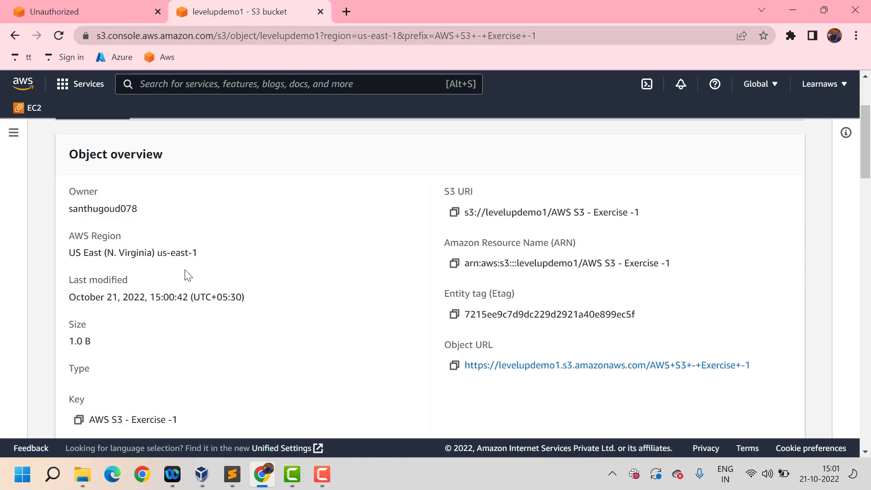
scroll(183, 338, down, 2)
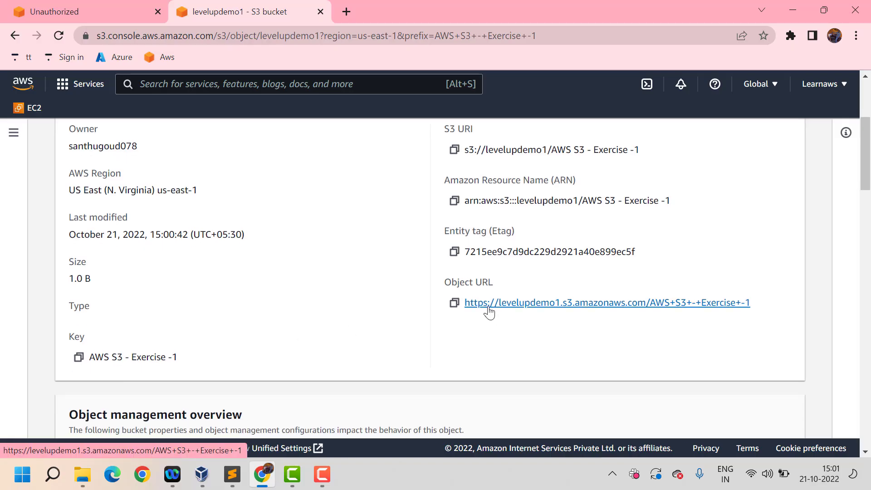
scroll(489, 312, down, 1)
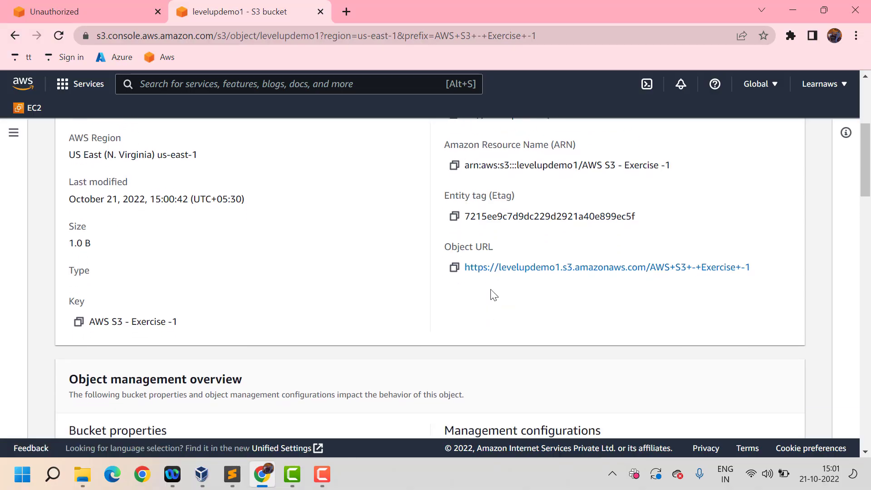
- Examine the object's management overview, storage class, encryption, additional checksums and tags
scroll(499, 276, down, 2)
scroll(499, 276, down, 6)
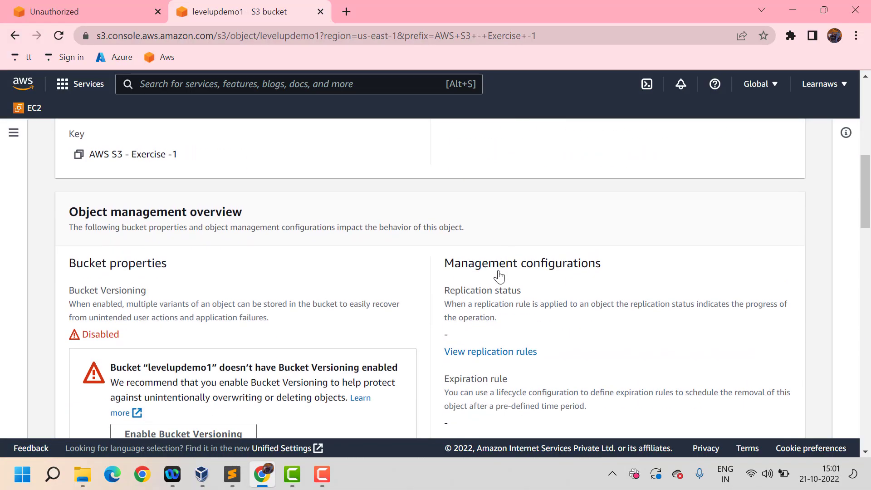
scroll(499, 275, down, 3)
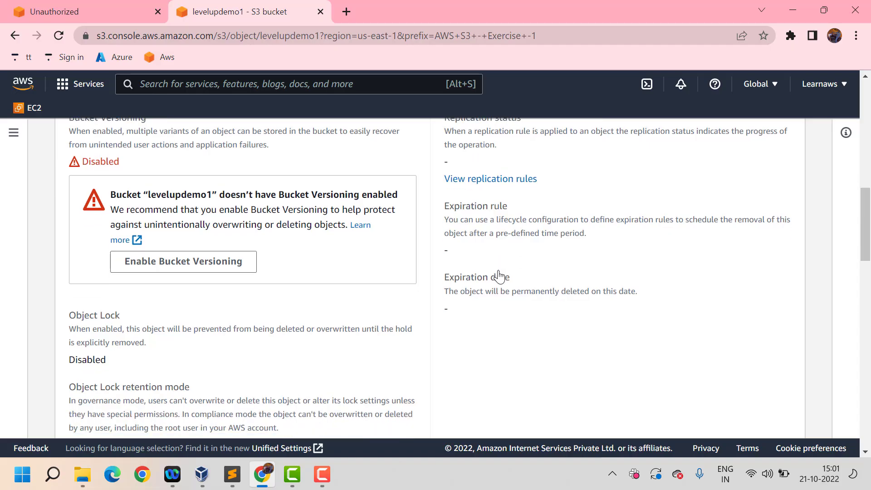
scroll(241, 244, down, 4)
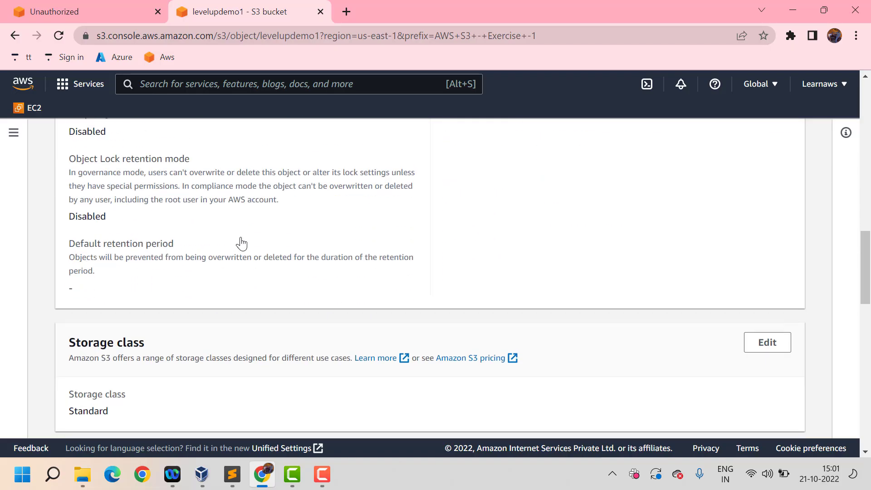
scroll(241, 244, down, 4)
scroll(241, 244, down, 9)
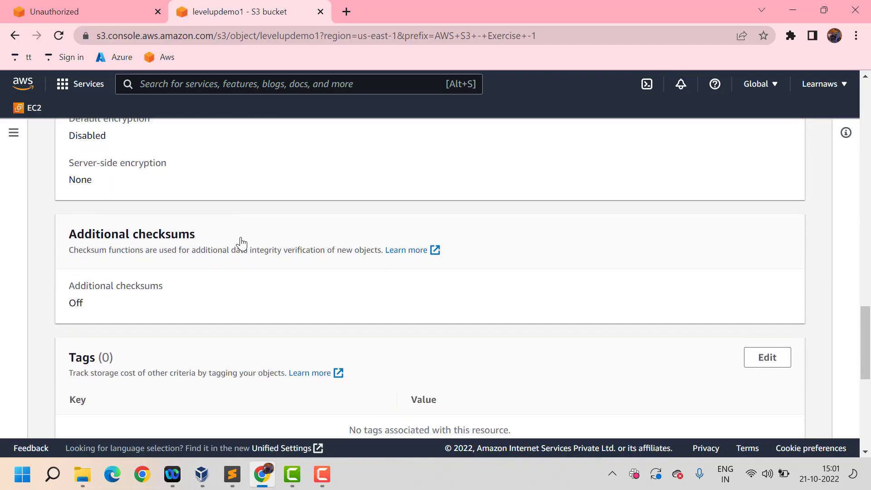
scroll(241, 243, up, 20)
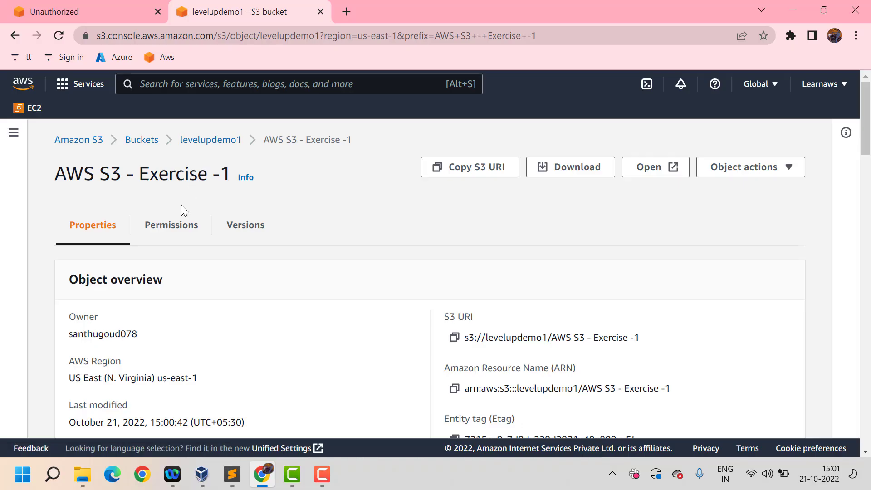
- Review the object's access control list permissions and its version list
click(178, 229)
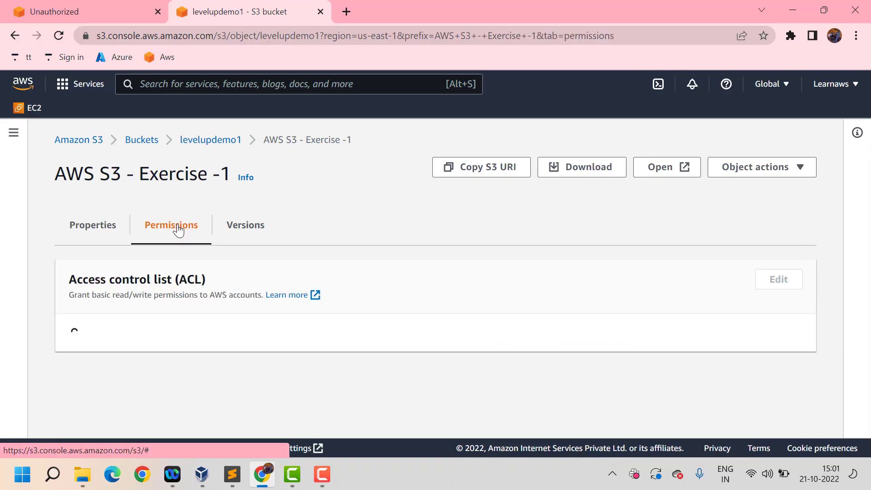
scroll(372, 284, down, 2)
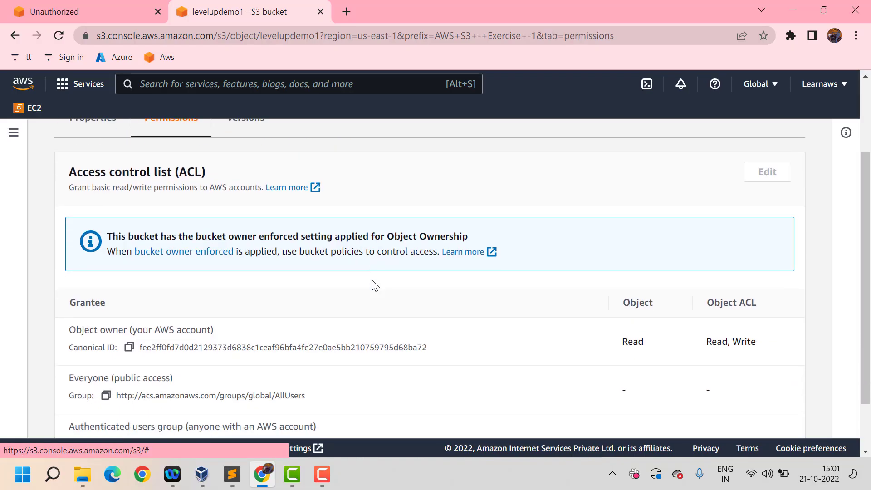
scroll(373, 284, down, 1)
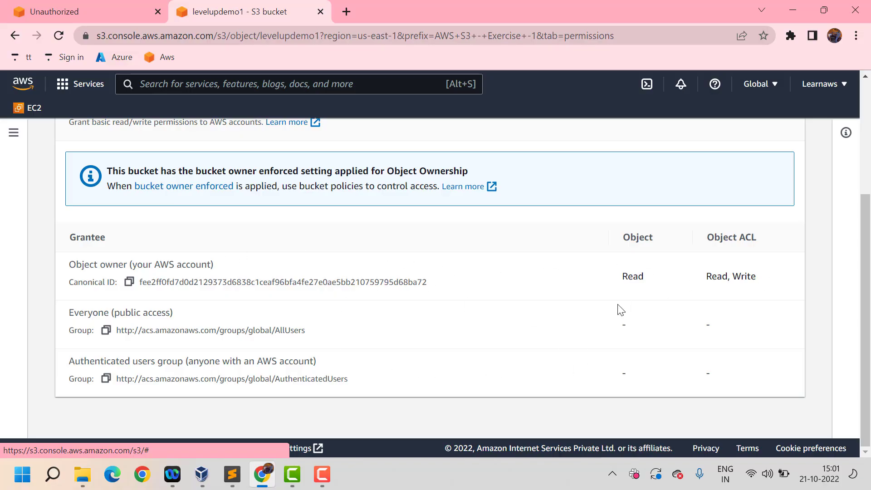
scroll(621, 310, up, 4)
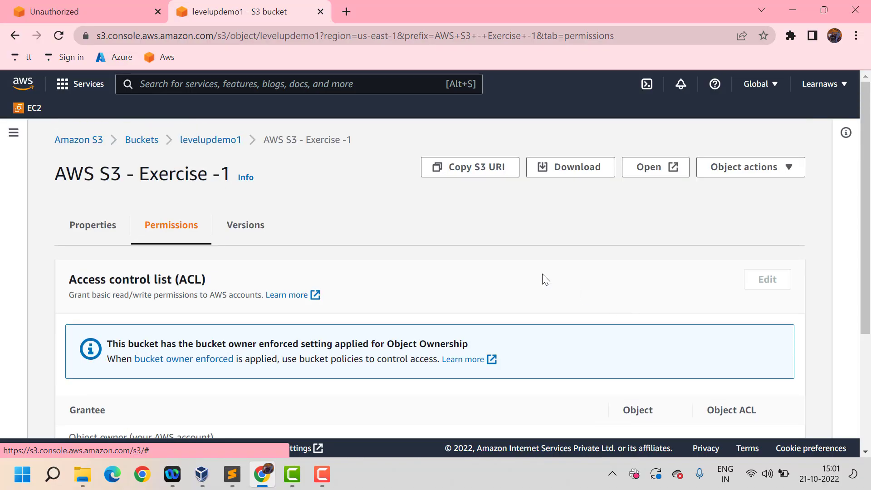
click(254, 229)
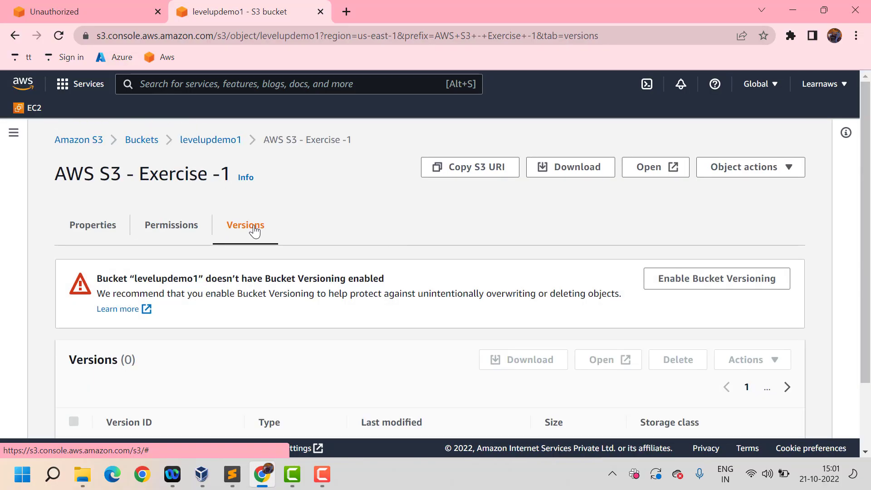
scroll(428, 286, down, 2)
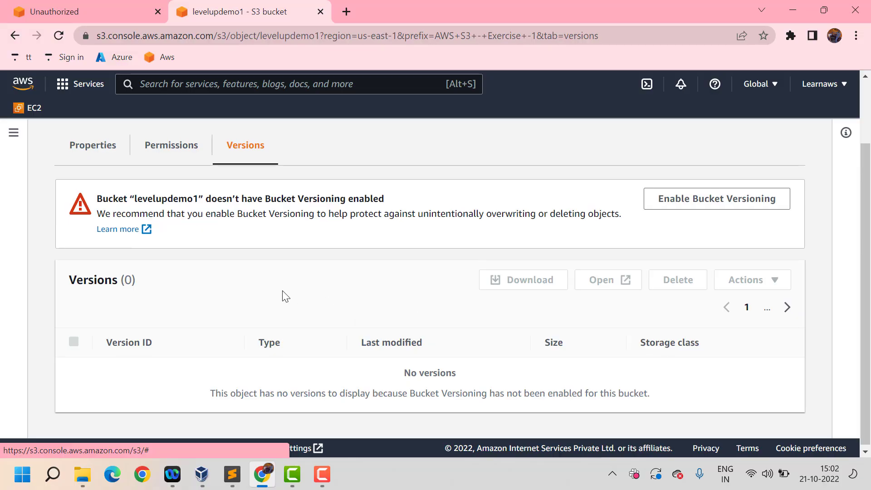
- Return to the object's properties, and review the three exercise lines of the source file in Sublime Text
scroll(285, 296, up, 2)
click(86, 229)
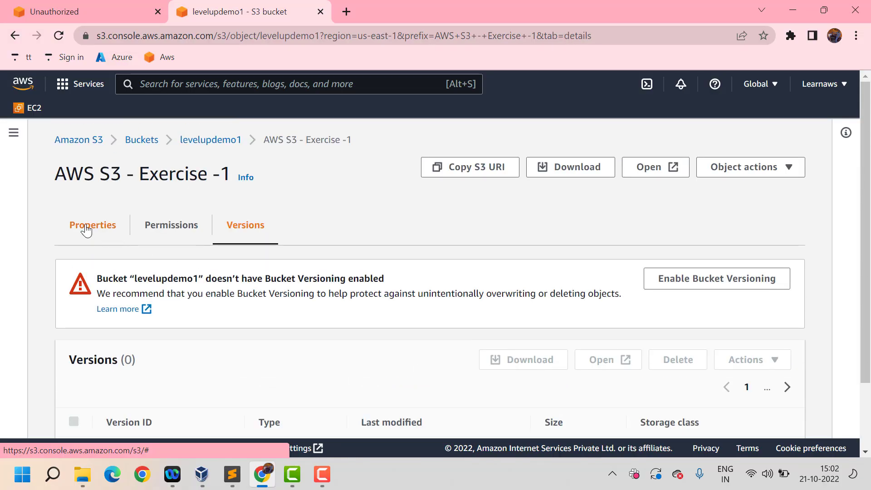
click(232, 480)
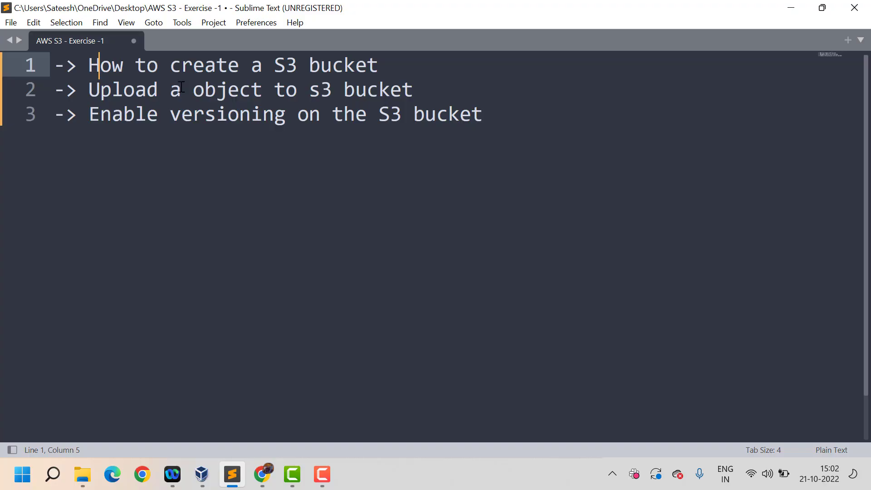
click(514, 152)
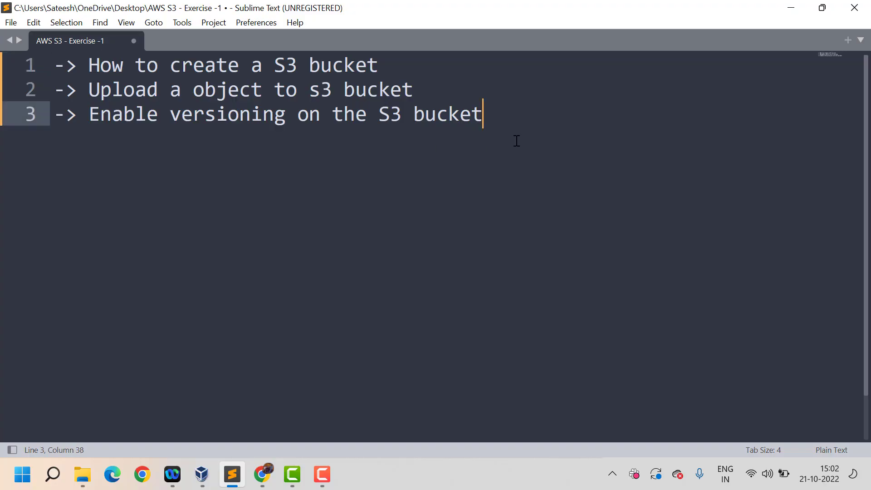
drag(517, 141, 48, 54)
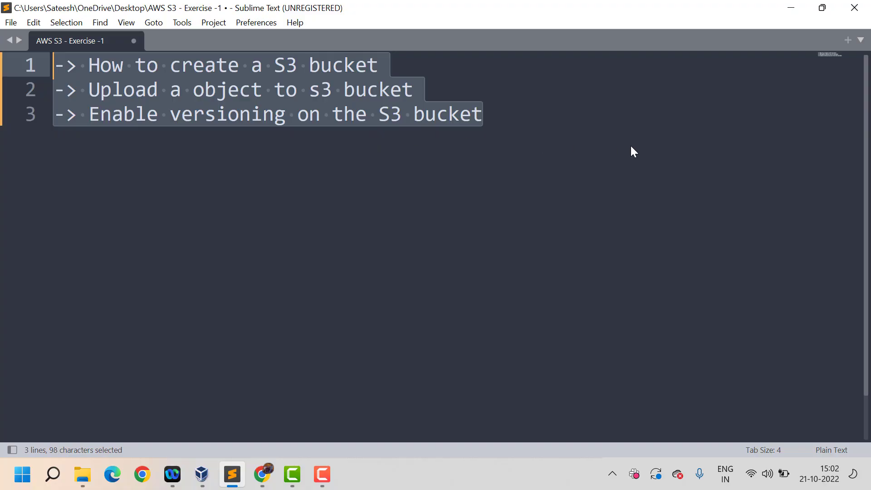
click(790, 8)
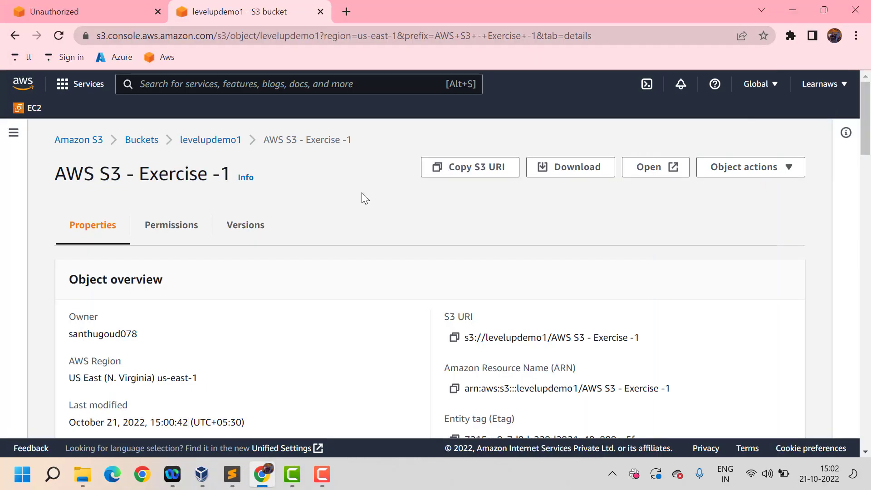
- Go back from the object's details to the object list of the levelupdemo1 bucket
scroll(155, 222, down, 2)
scroll(156, 220, up, 2)
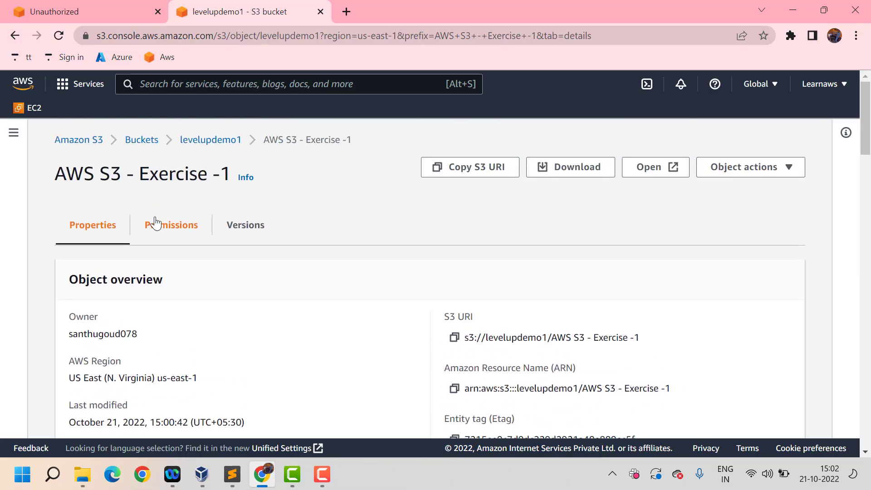
click(210, 140)
scroll(268, 263, down, 2)
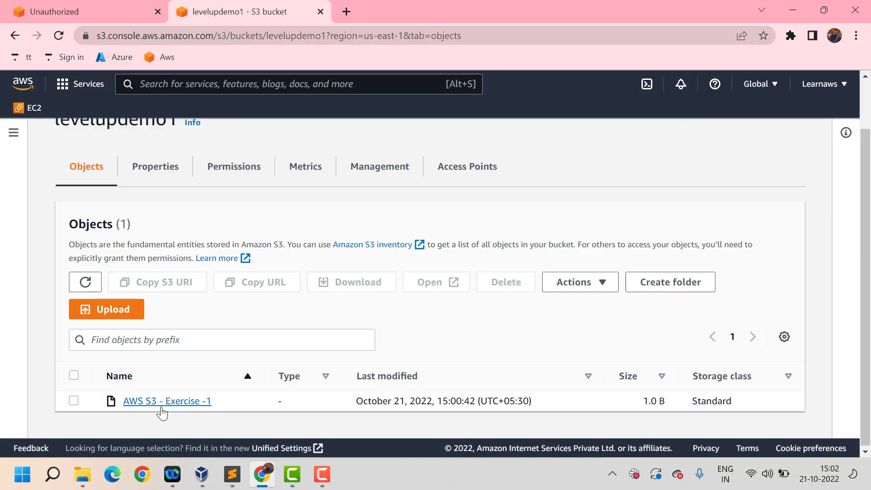
scroll(172, 207, up, 2)
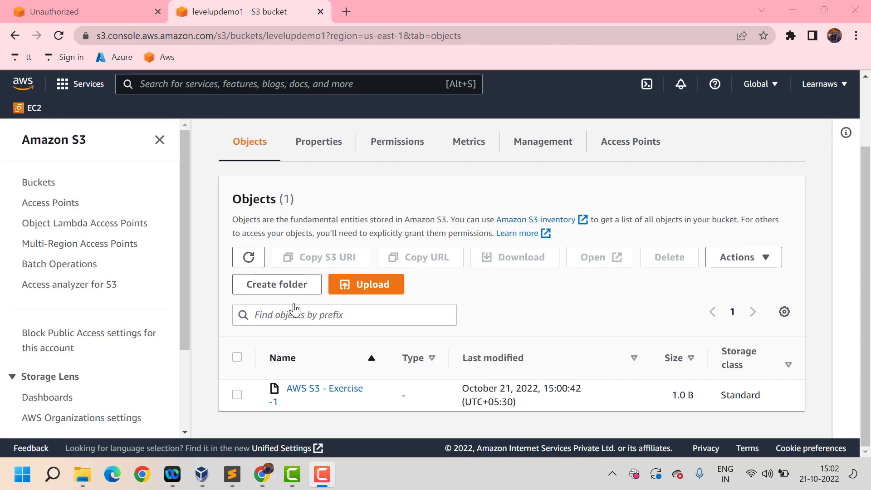
- Open the AWS S3 - Exercise -1 object from the bucket and show its downloaded copy in the Downloads folder
click(237, 394)
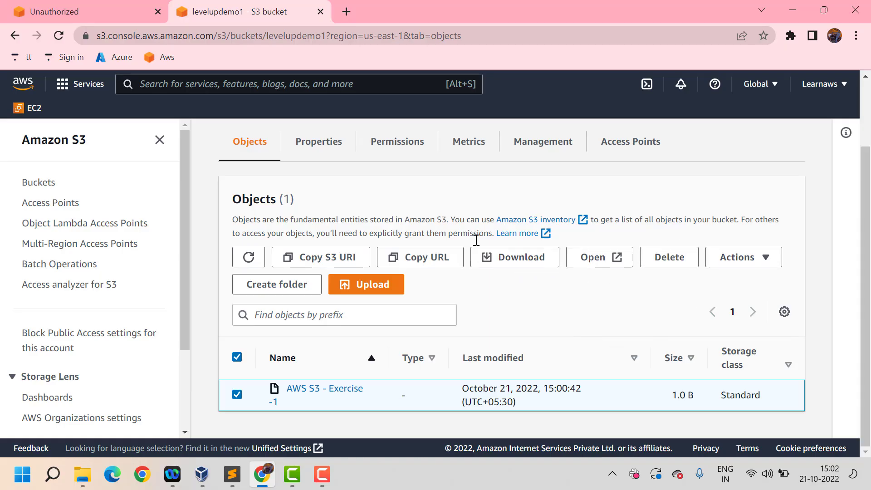
click(608, 266)
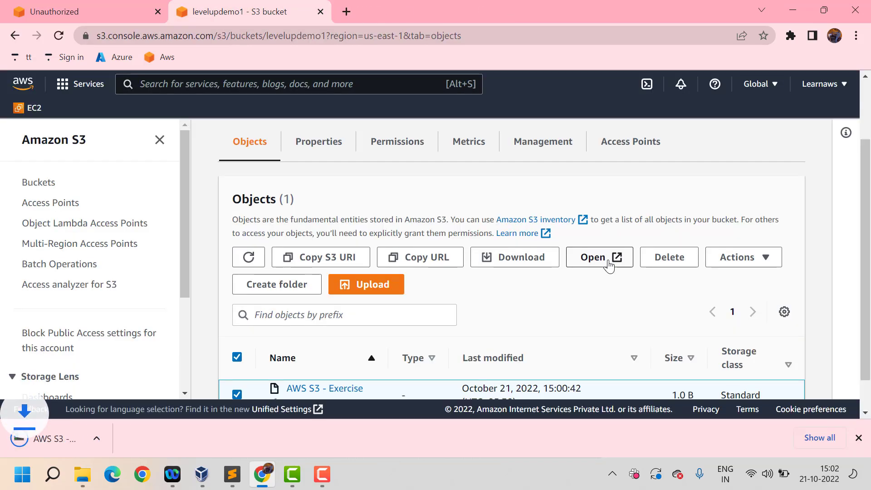
click(67, 445)
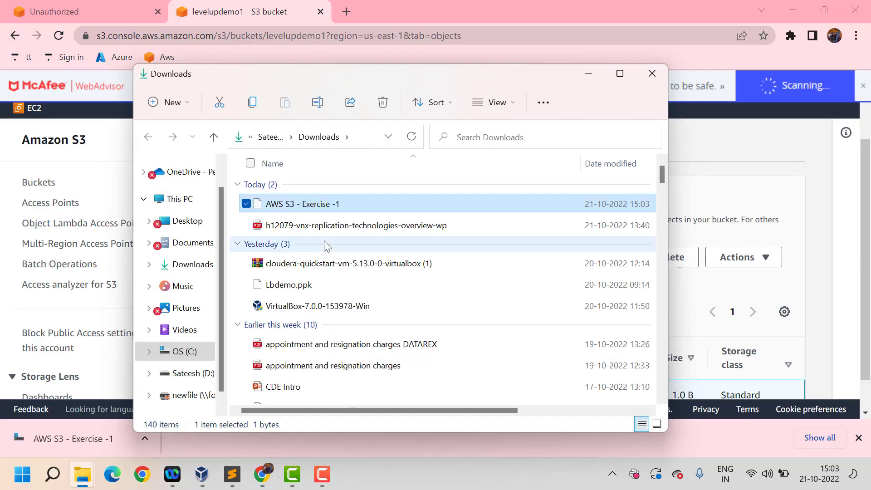
- Open the downloaded AWS S3 - Exercise -1 file in Notepad and review its text
double_click(322, 207)
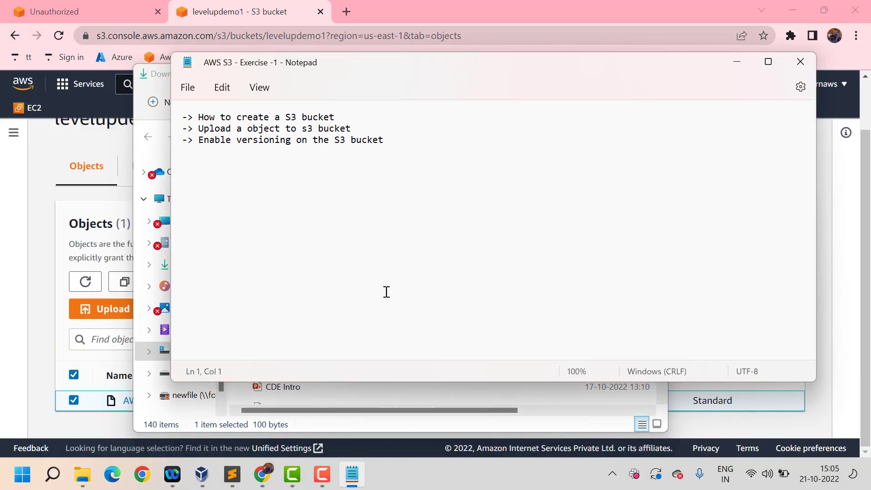
drag(409, 156, 176, 114)
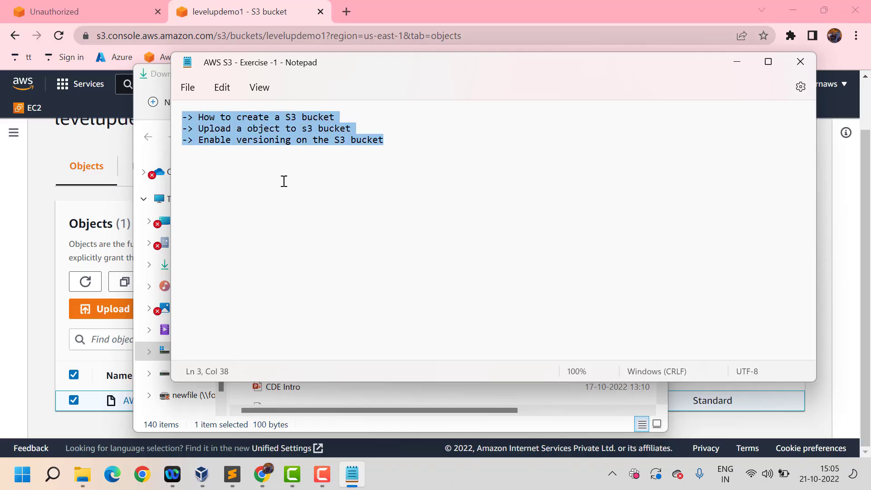
click(388, 153)
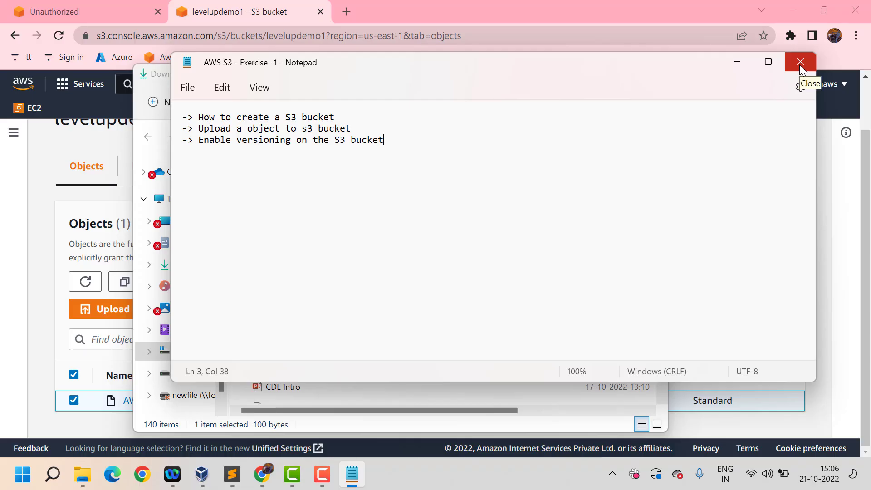
- Switch to the desktop copy in Sublime Text and add a separator line of underscores below the "Enable versioning on the S3 bucket" line
mouse_move(232, 474)
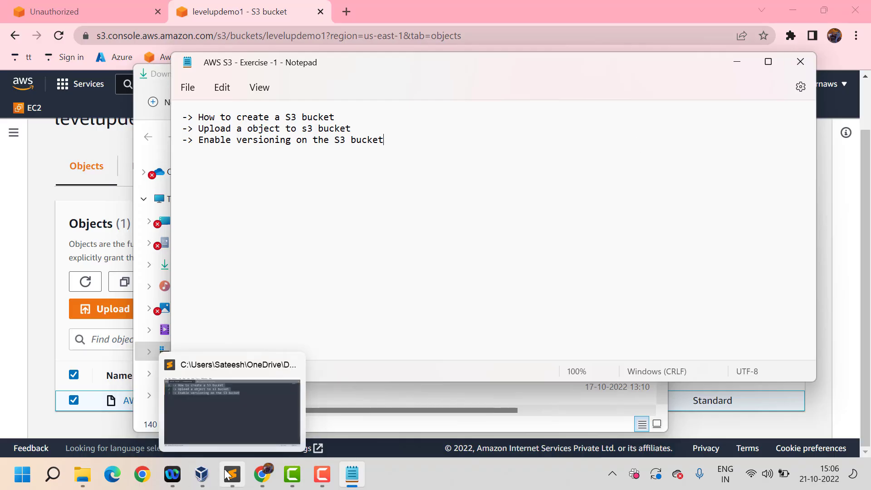
click(227, 429)
click(513, 129)
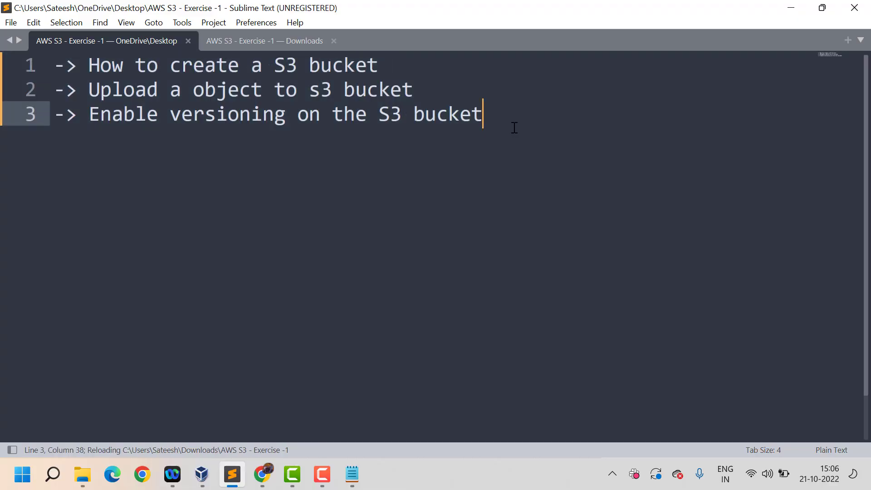
key(Return)
key(Return)
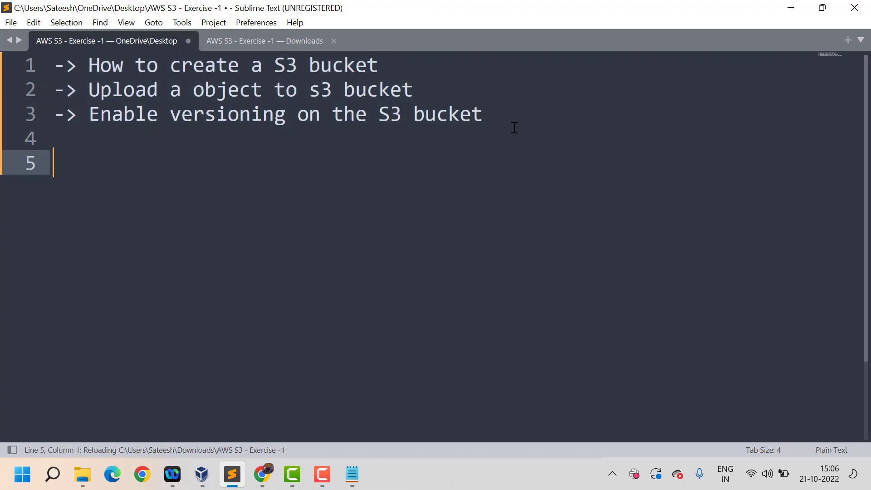
key(Up)
text(______________________________________________)
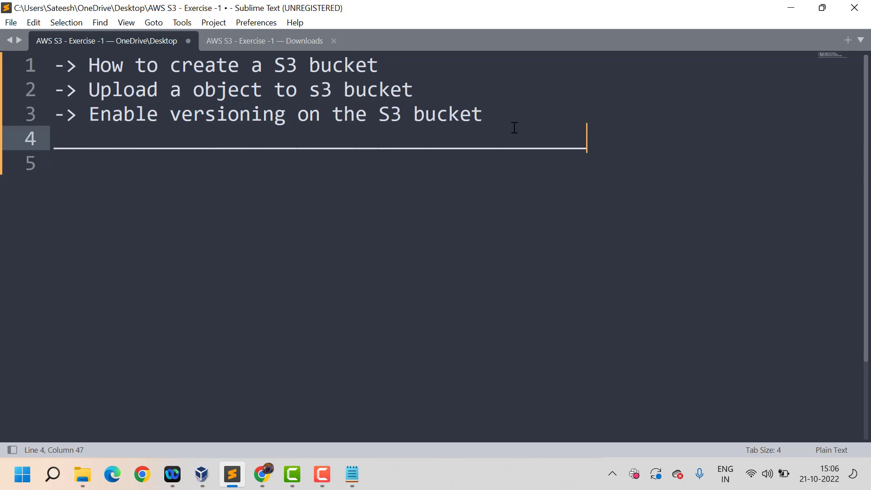
key(Return)
key(Return)
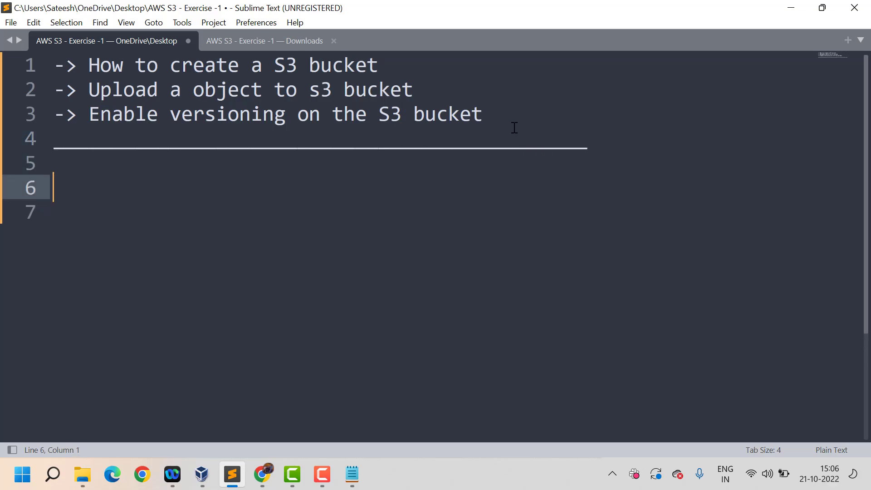
- Add the line "This file is version2" below the separator and save the file
text(This file )
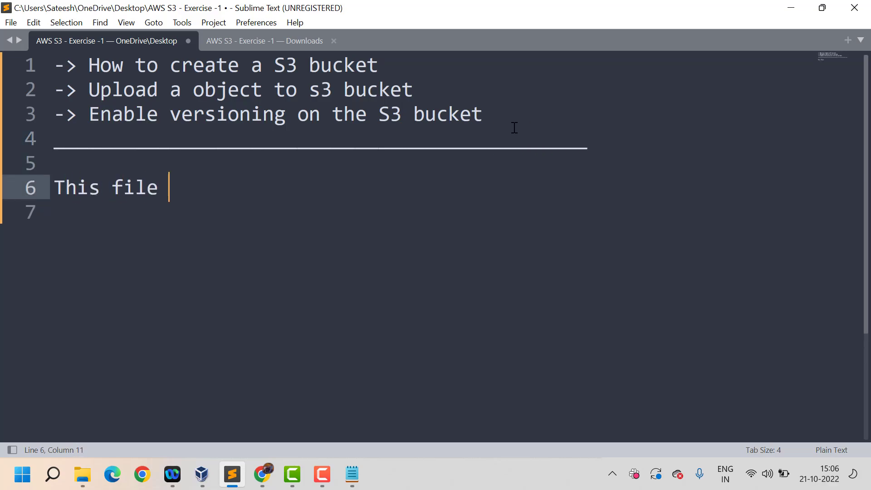
text(is version)
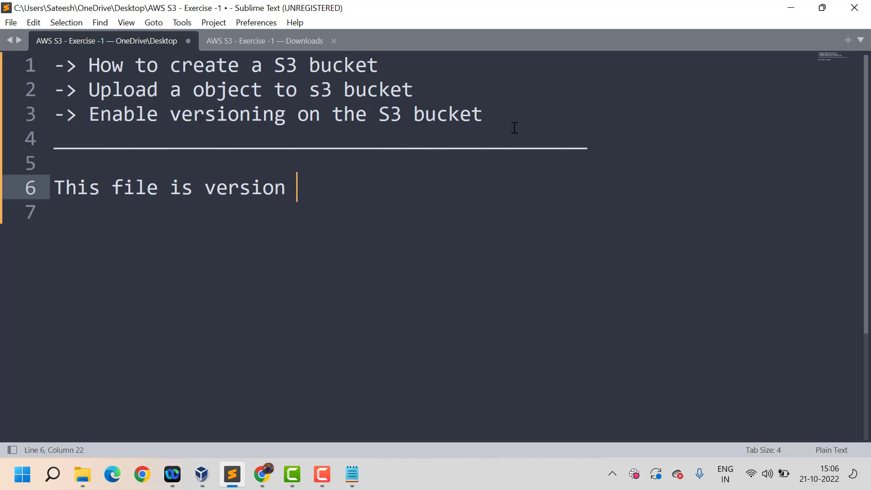
key(BackSpace)
text(2)
click(11, 22)
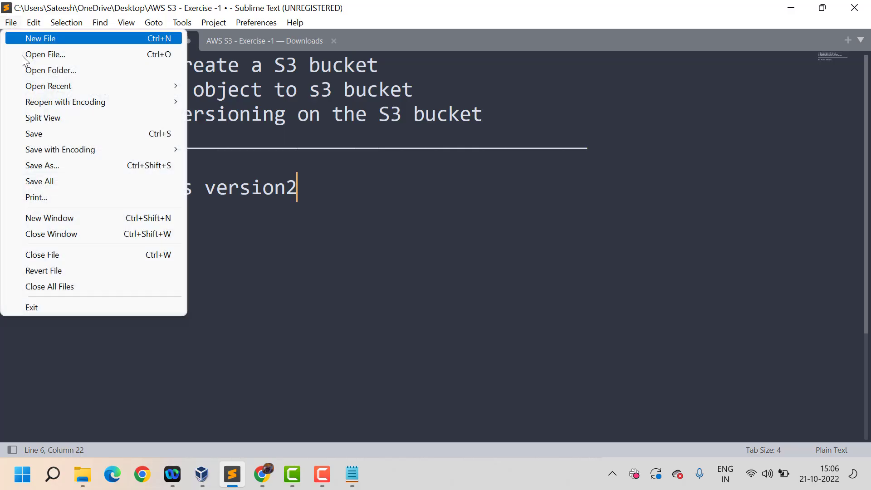
click(37, 130)
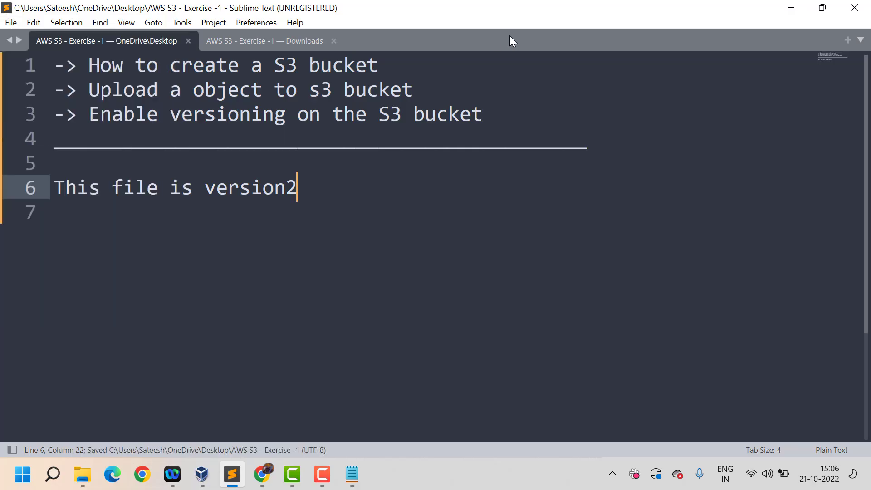
- Return to the S3 console in the browser and show the Bucket Versioning section of the levelupdemo1 bucket's properties
click(800, 12)
click(31, 309)
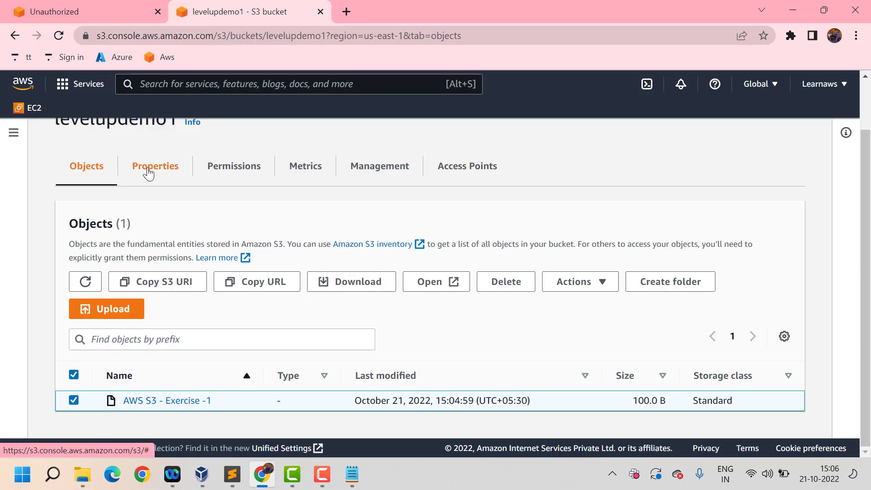
scroll(148, 172, up, 1)
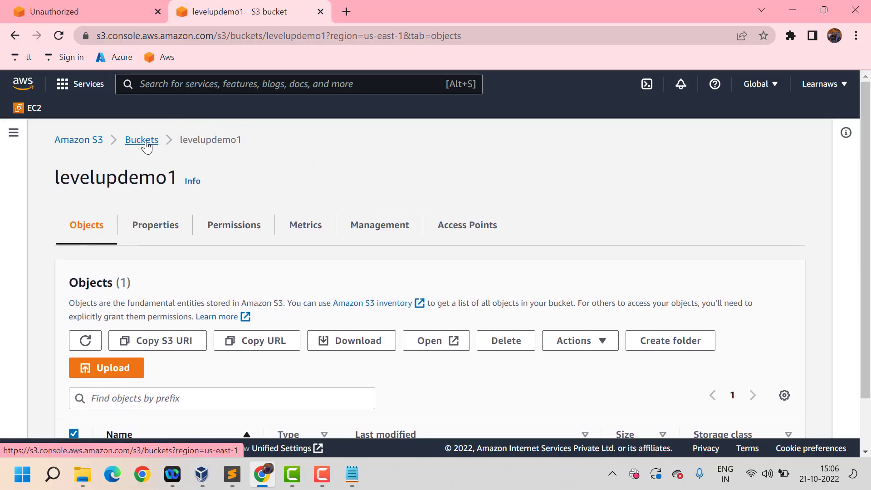
click(156, 229)
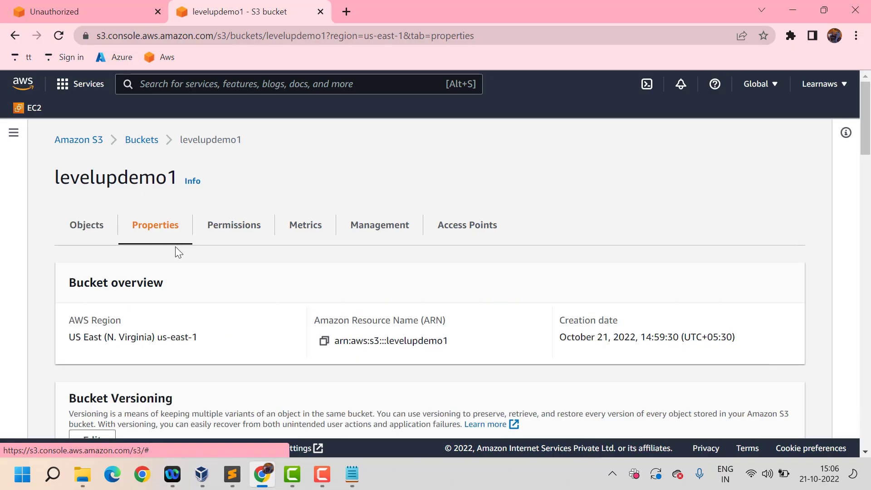
scroll(258, 287, down, 3)
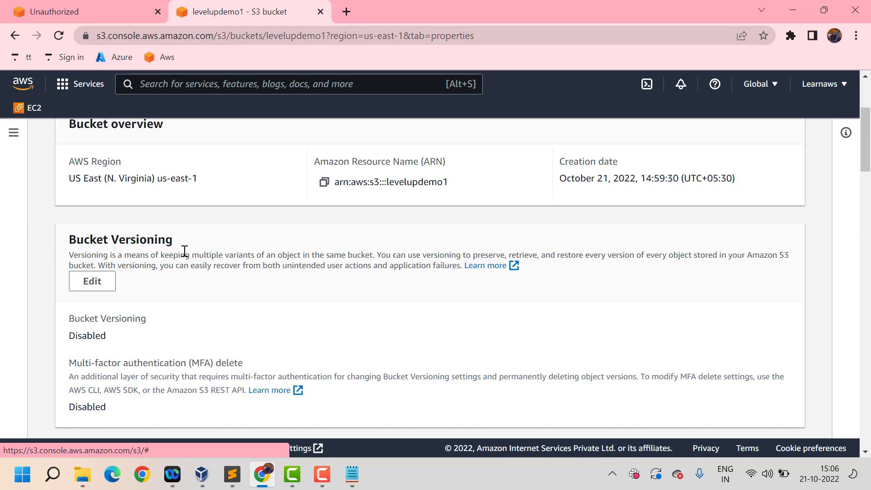
- Set Bucket Versioning to Enable for levelupdemo1, save the changes and dismiss the notification
click(93, 280)
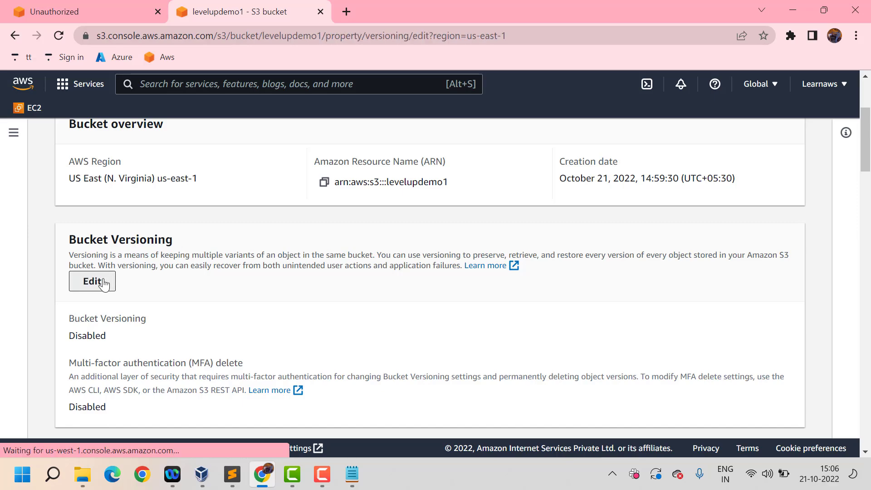
scroll(293, 265, down, 2)
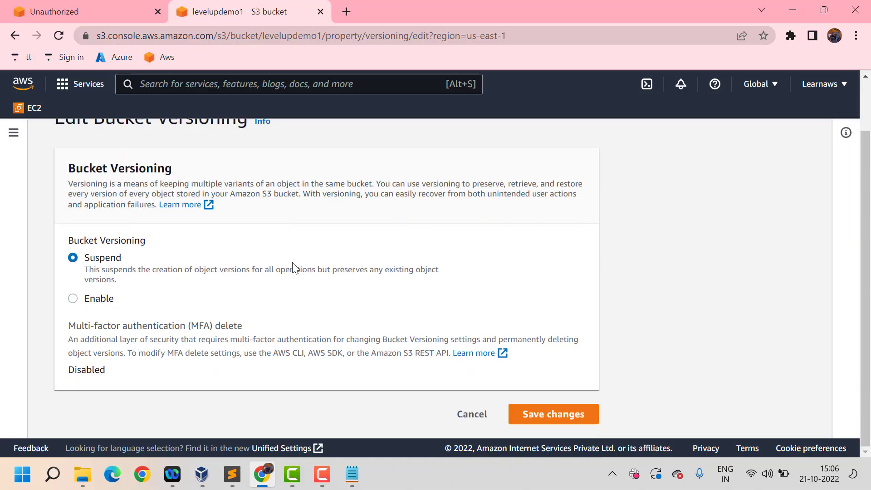
click(73, 302)
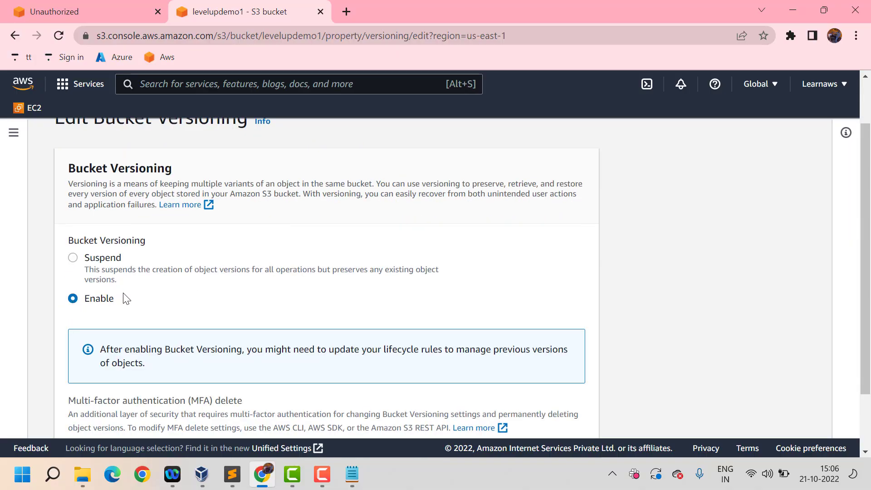
scroll(401, 317, down, 2)
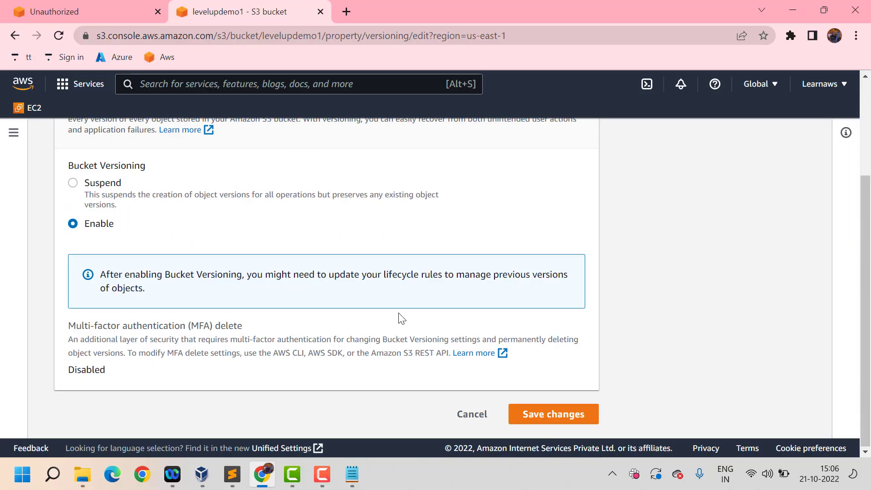
click(576, 415)
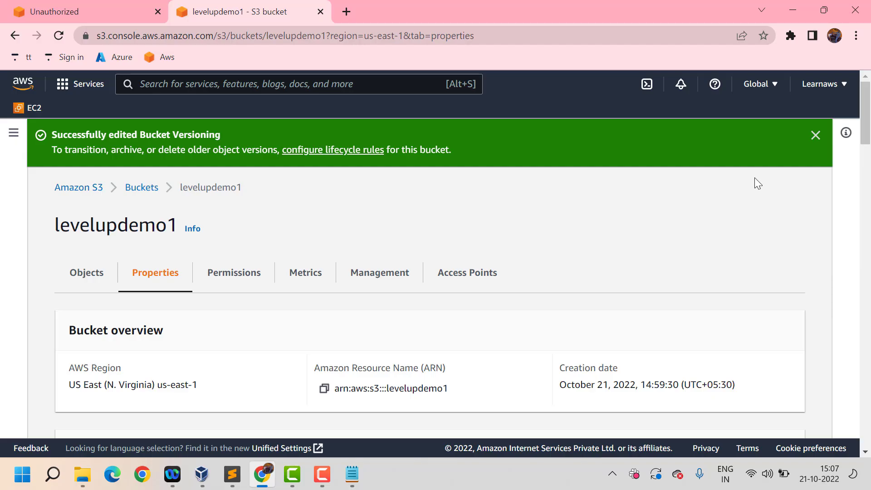
click(812, 146)
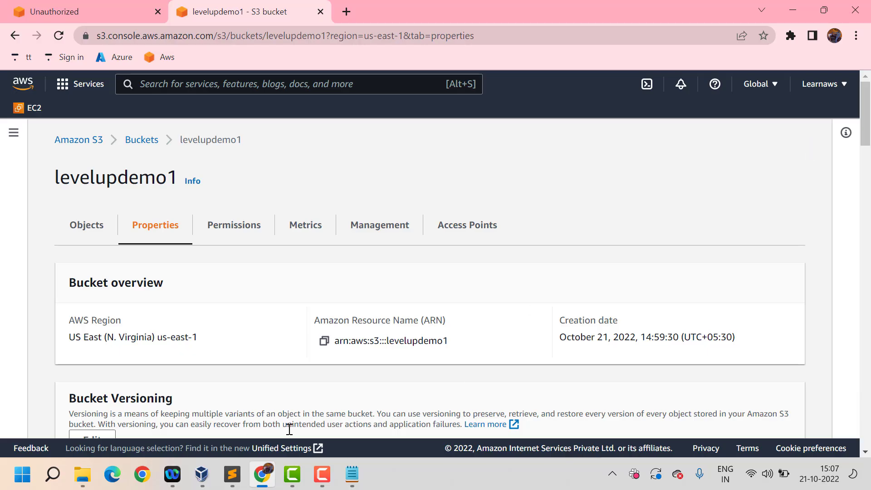
- Switch to Sublime Text and review the exercise list at the start of the edited AWS S3 - Exercise -1 file
mouse_move(232, 474)
click(217, 411)
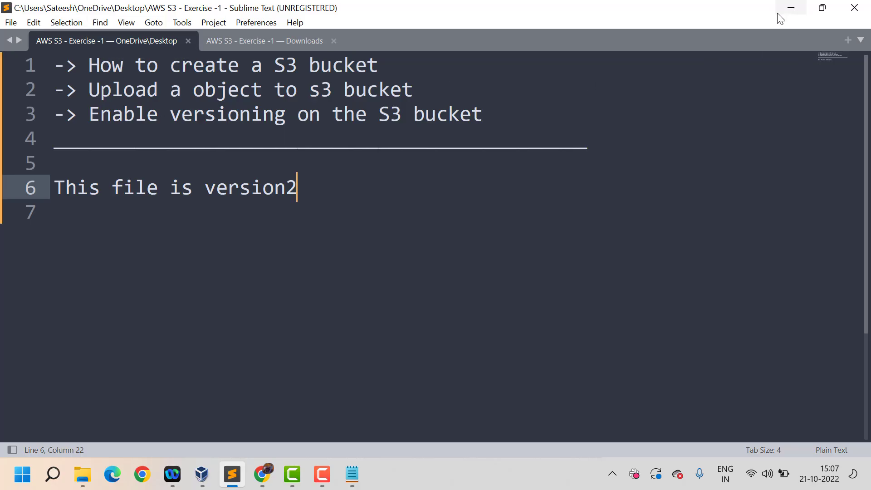
drag(508, 136, 45, 53)
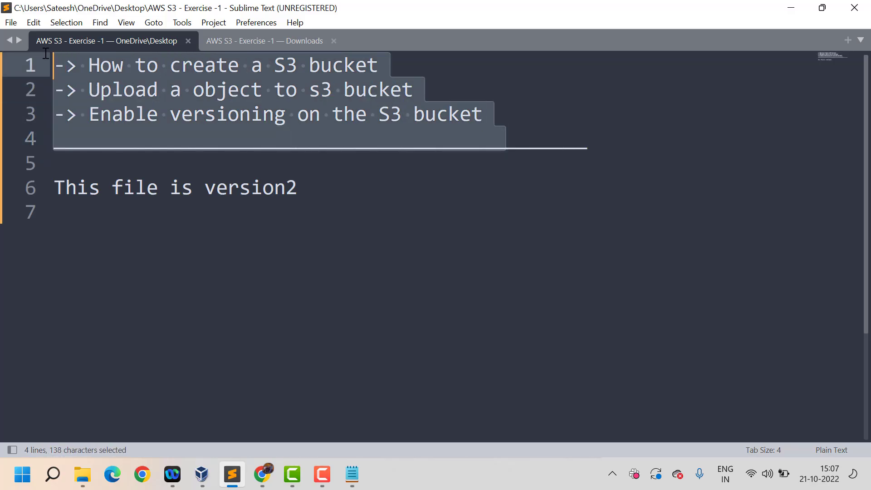
- Review the whole edited file in Sublime Text, return to the S3 console and show the objects of the levelupdemo1 bucket
drag(323, 194, 43, 60)
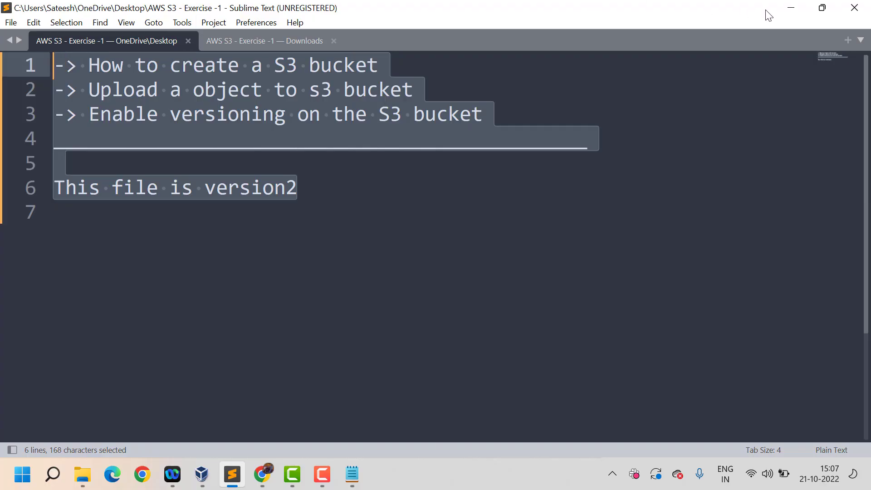
click(797, 11)
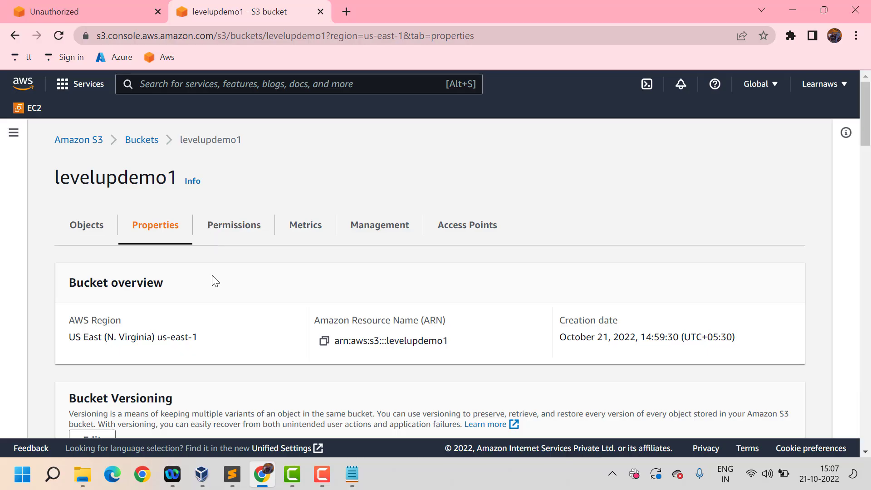
scroll(212, 278, down, 3)
scroll(214, 280, up, 4)
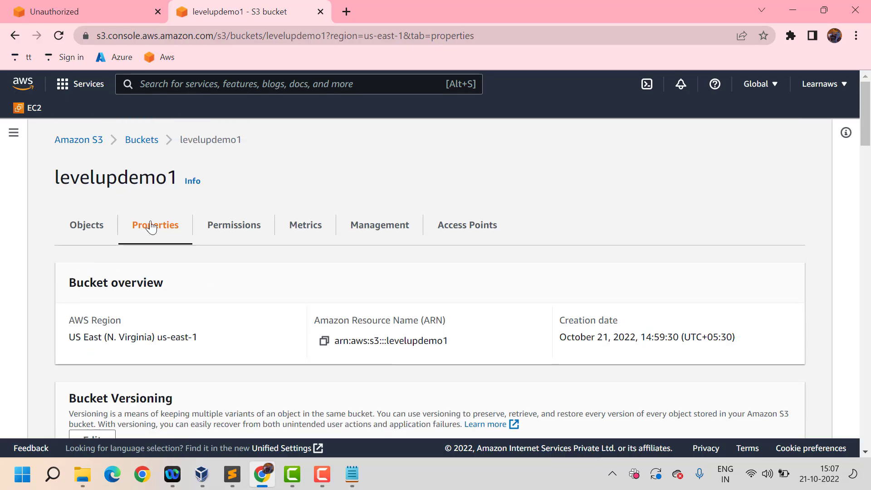
click(90, 223)
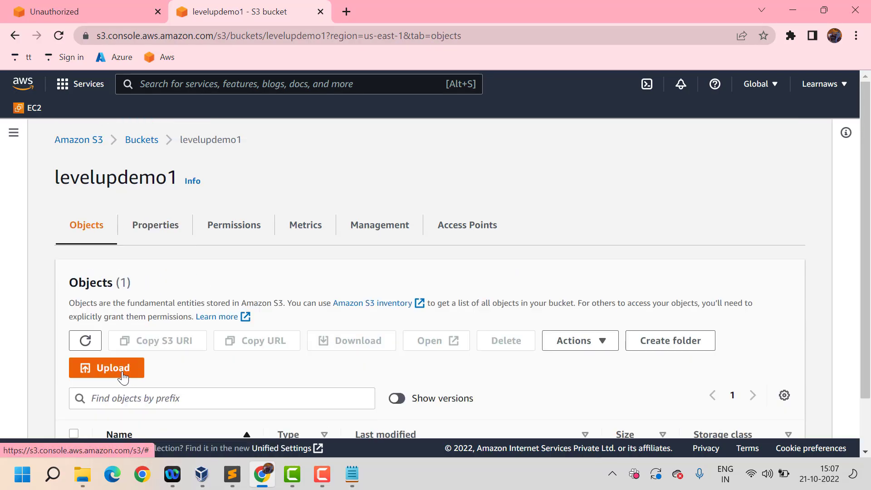
- Upload the edited AWS S3 - Exercise -1 file from the Desktop to levelupdemo1 and close the upload status page
click(120, 373)
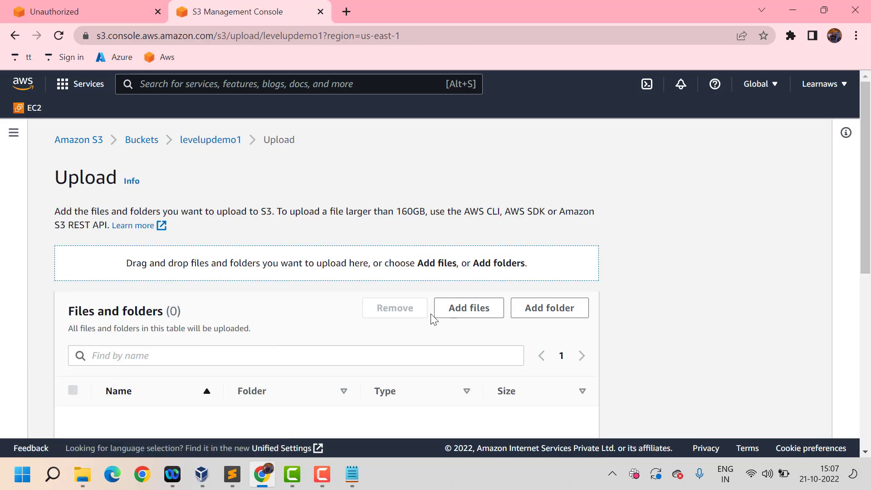
scroll(434, 320, down, 2)
click(481, 227)
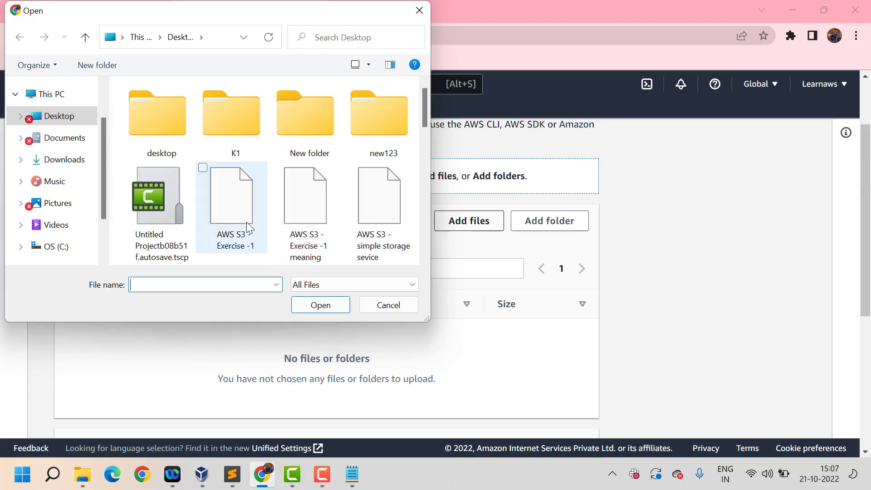
click(246, 222)
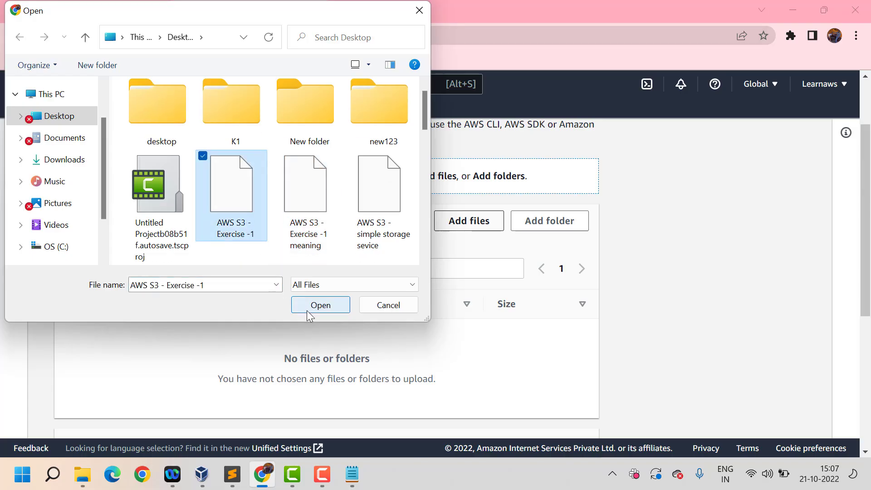
click(317, 305)
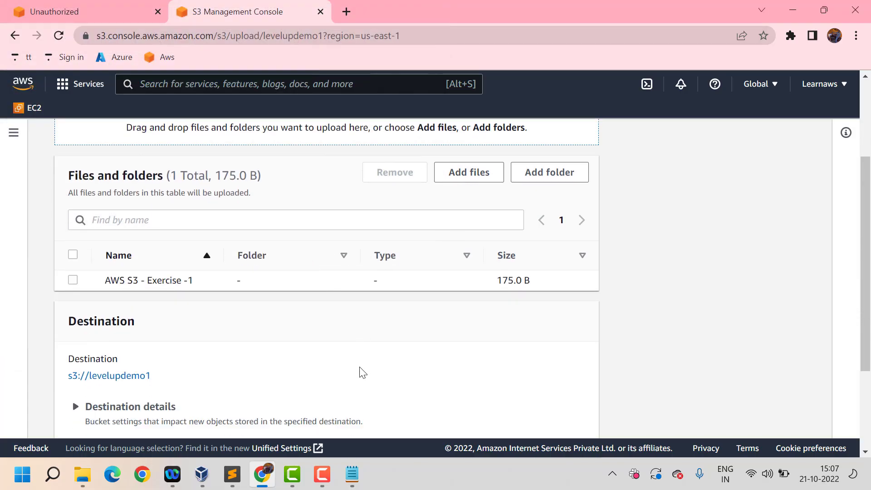
scroll(361, 370, down, 3)
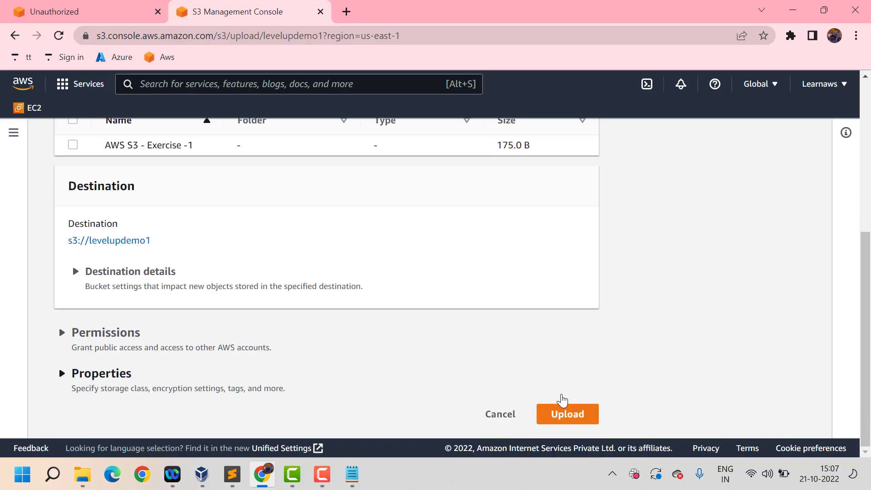
click(561, 416)
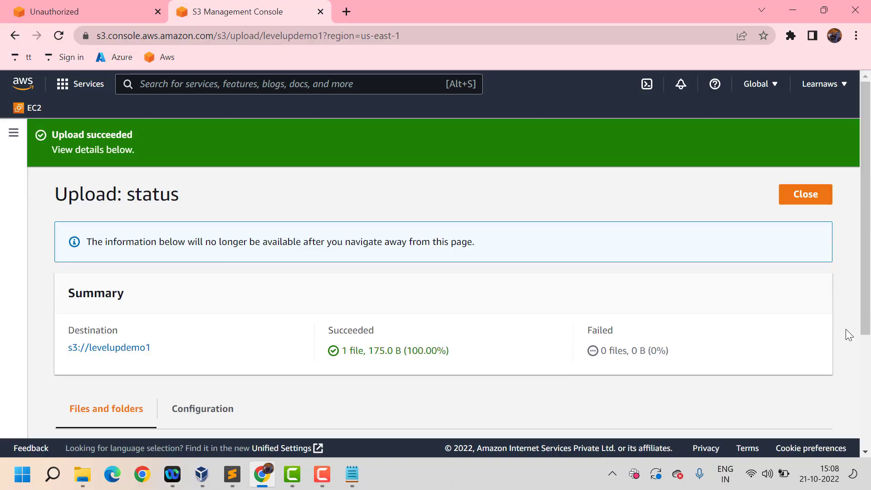
click(805, 194)
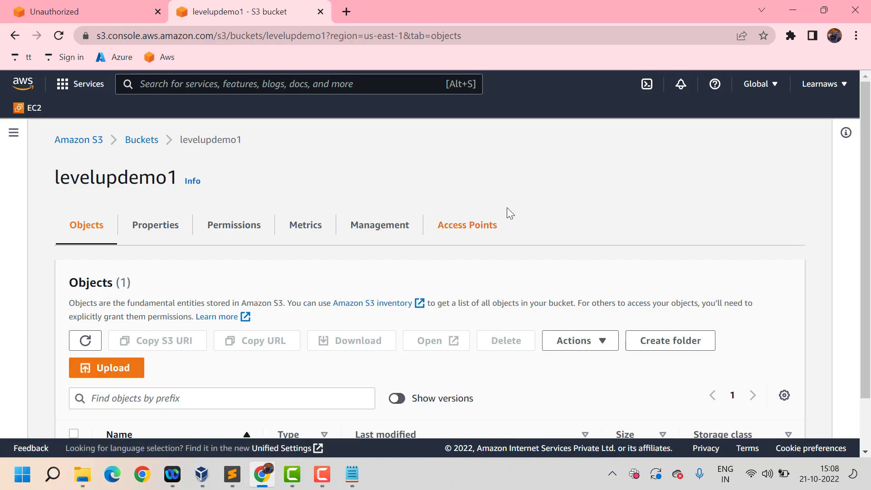
- Check the uploaded file in the object list, go back to the bucket list and reopen levelupdemo1
scroll(161, 229, down, 1)
scroll(162, 230, down, 1)
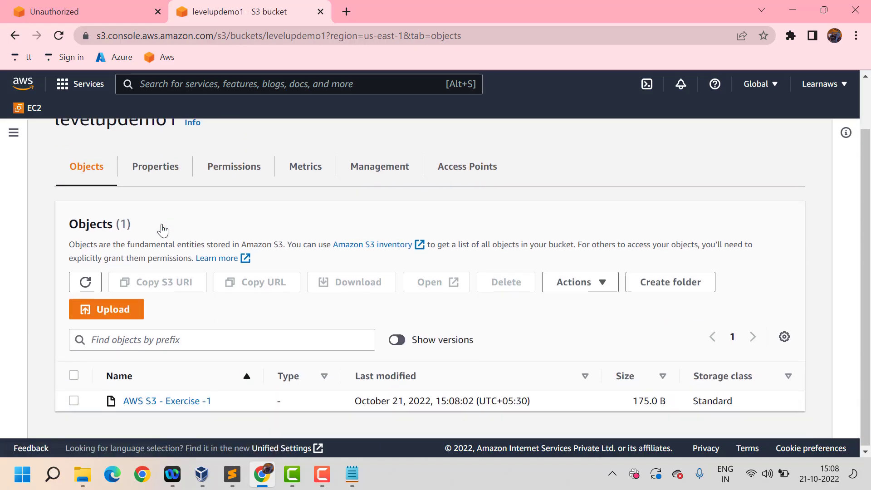
scroll(163, 230, up, 2)
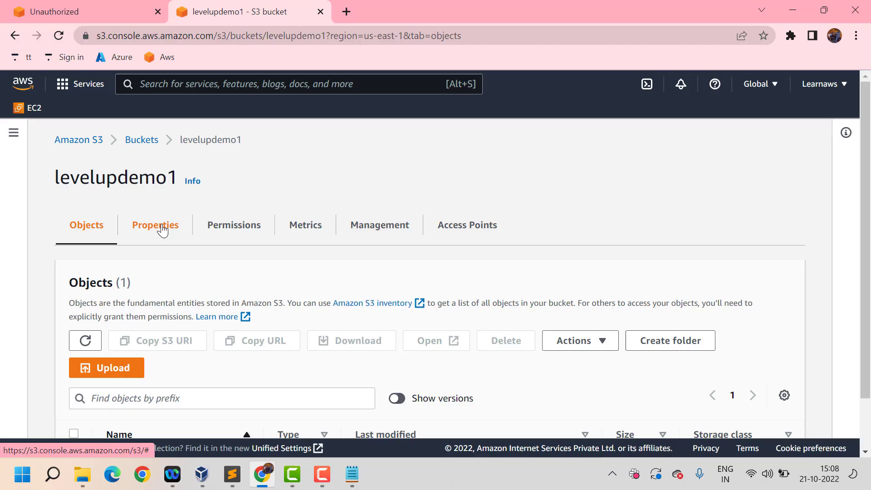
click(140, 142)
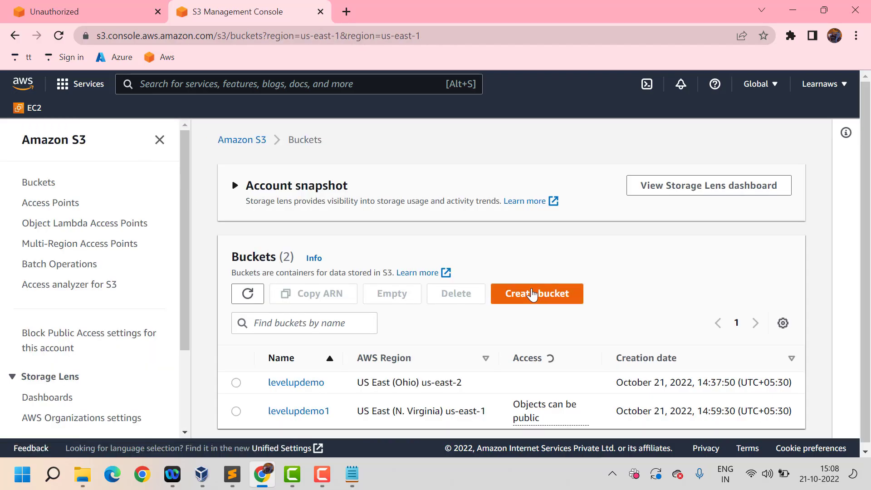
scroll(321, 426, down, 1)
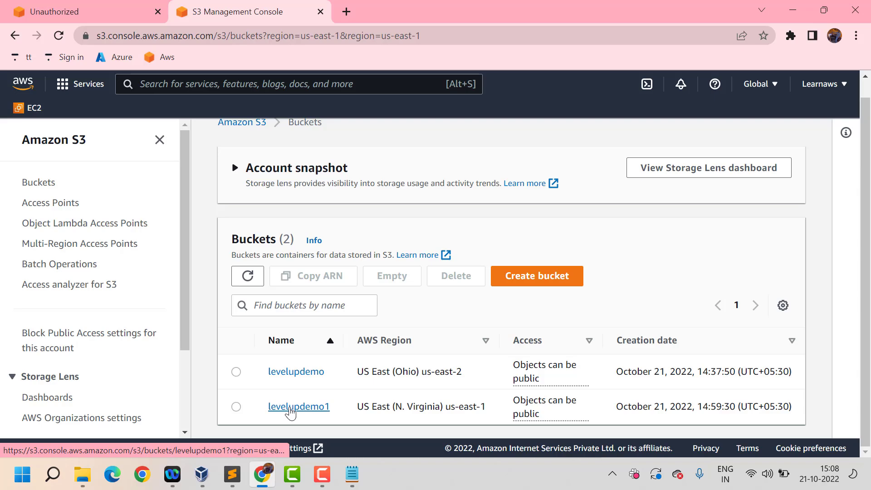
click(290, 407)
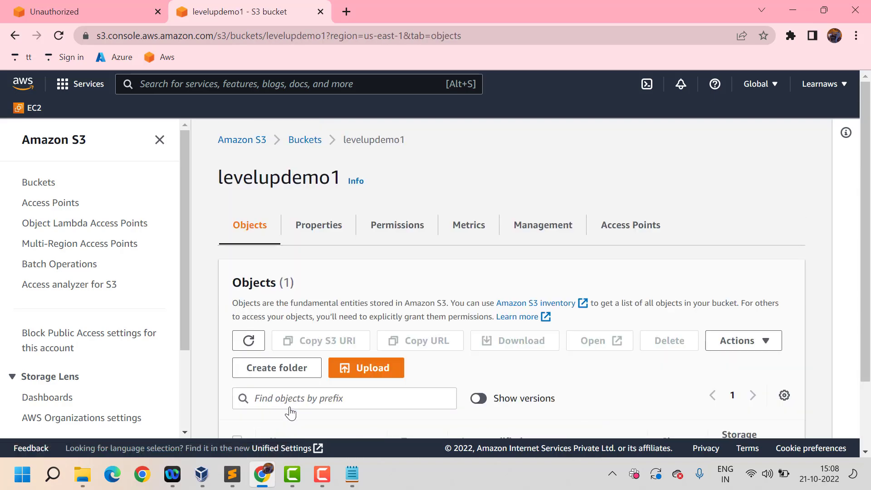
- Turn on Show versions for the objects in levelupdemo1 and view the listed versions of AWS S3 - Exercise -1
scroll(479, 330, down, 2)
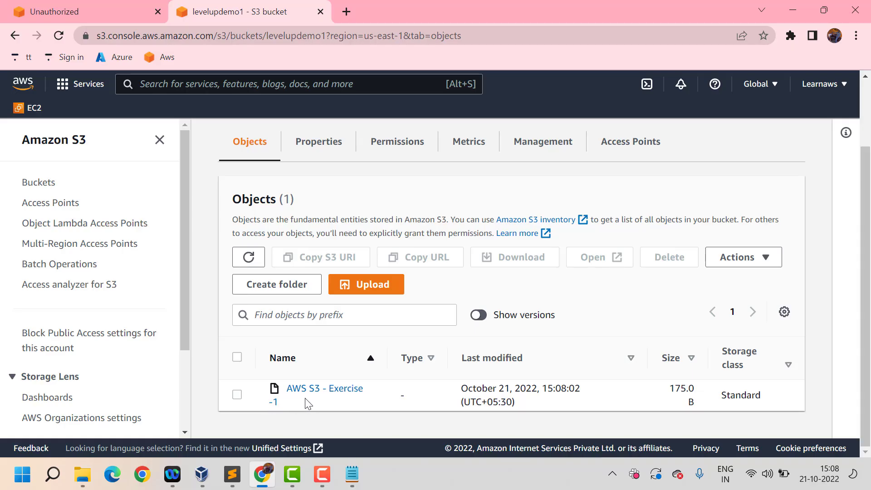
click(484, 317)
scroll(541, 345, down, 2)
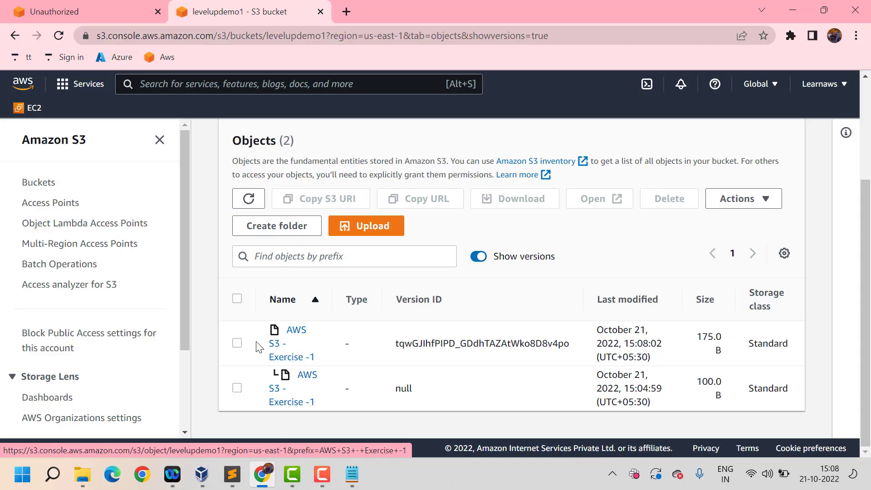
- Open the newest version of AWS S3 - Exercise -1 from the bucket and view its downloaded copy, AWS S3 - Exercise -1 (1), in Notepad
click(236, 344)
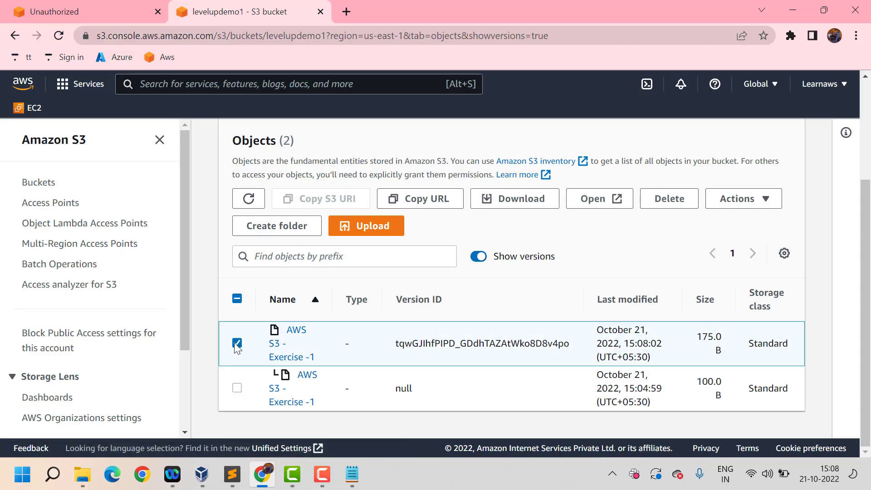
click(589, 200)
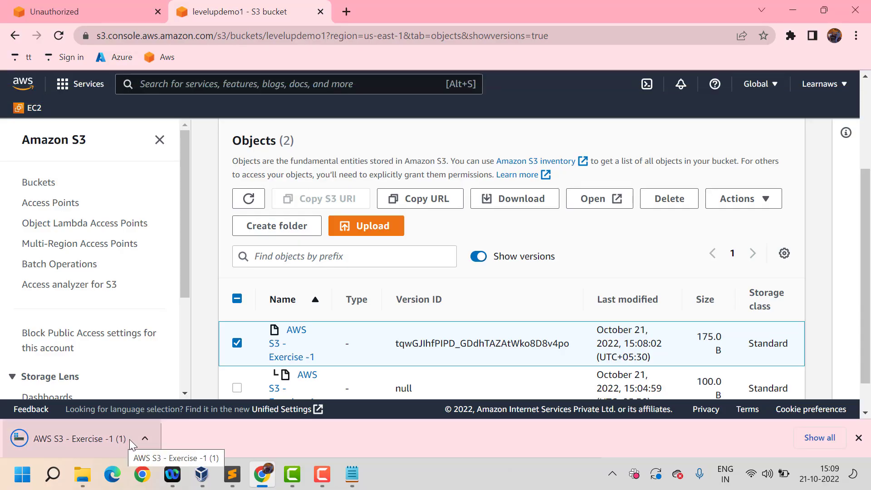
click(129, 439)
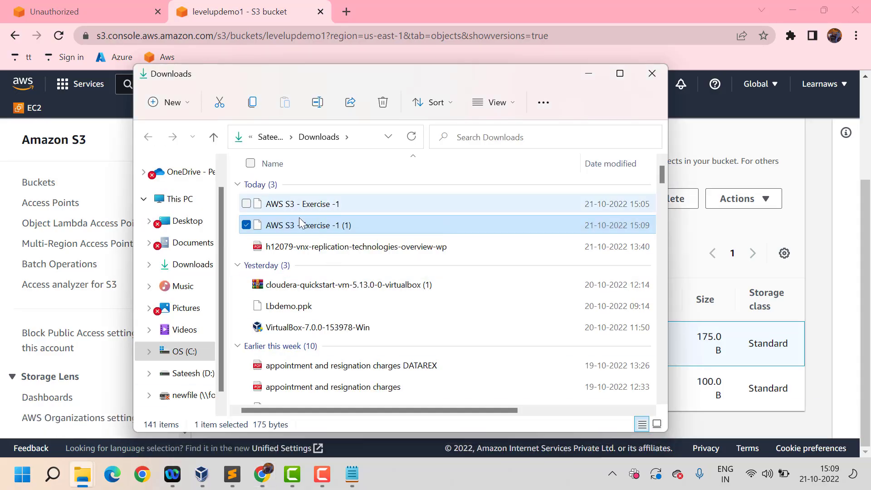
right_click(290, 227)
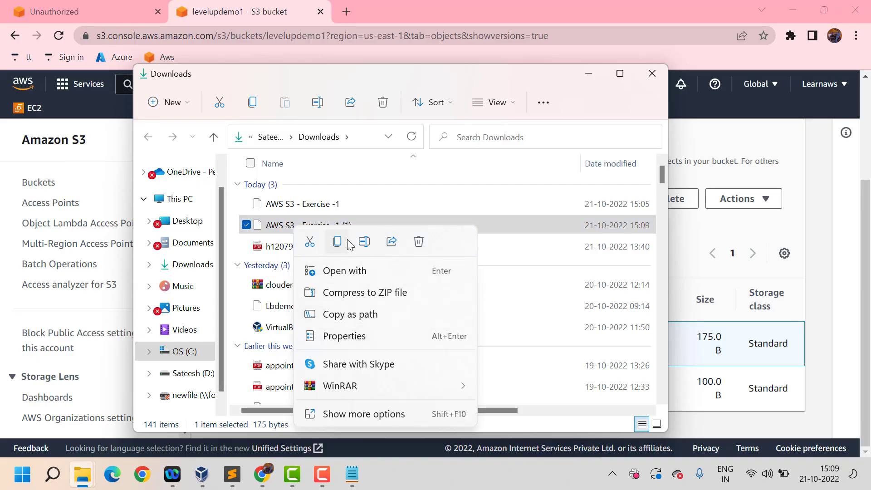
click(367, 271)
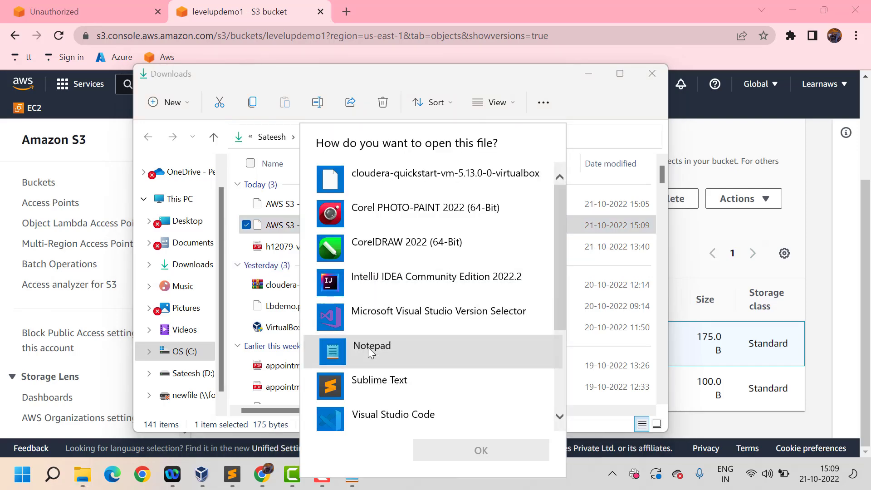
click(370, 351)
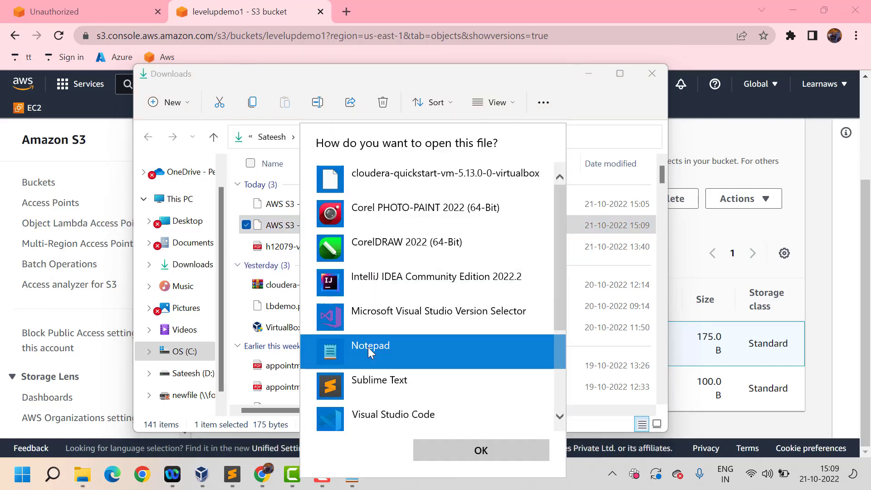
click(469, 453)
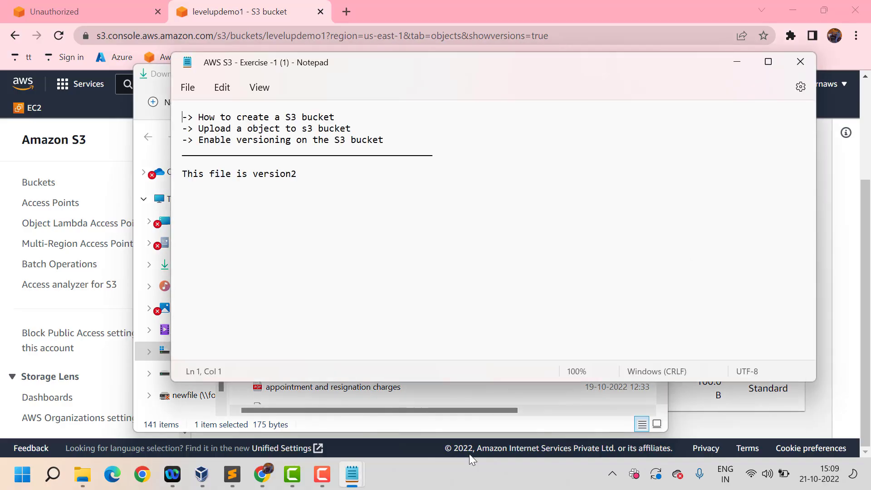
- Review the full text of the downloaded newest version, and close Notepad and the Downloads folder
drag(302, 173, 183, 108)
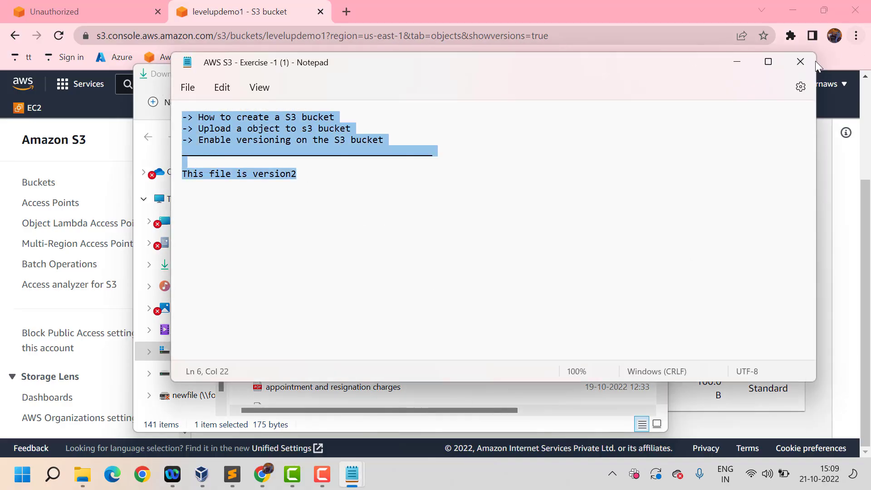
click(799, 67)
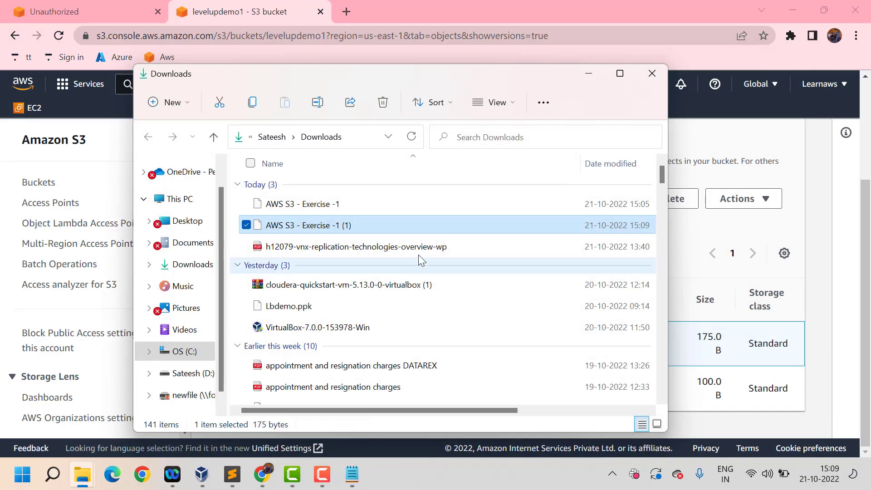
click(651, 74)
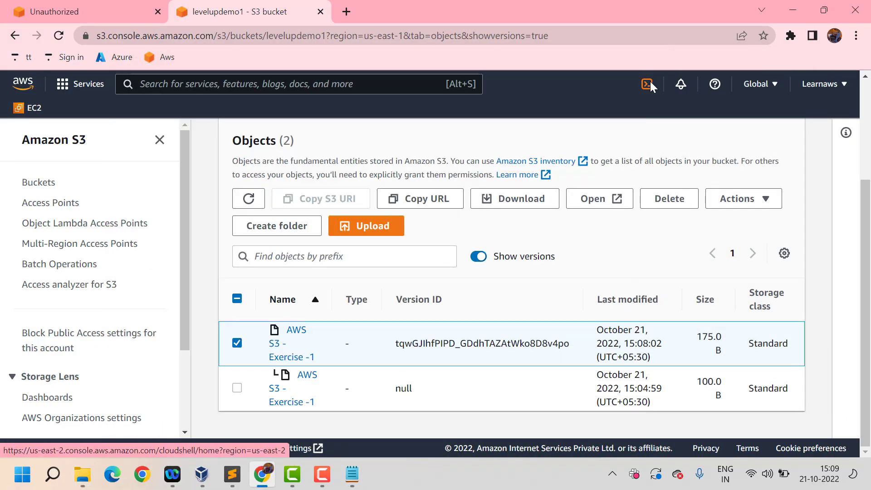
- Open the older version of AWS S3 - Exercise -1, with version ID null, from the bucket and locate its downloaded copy in Downloads
click(238, 344)
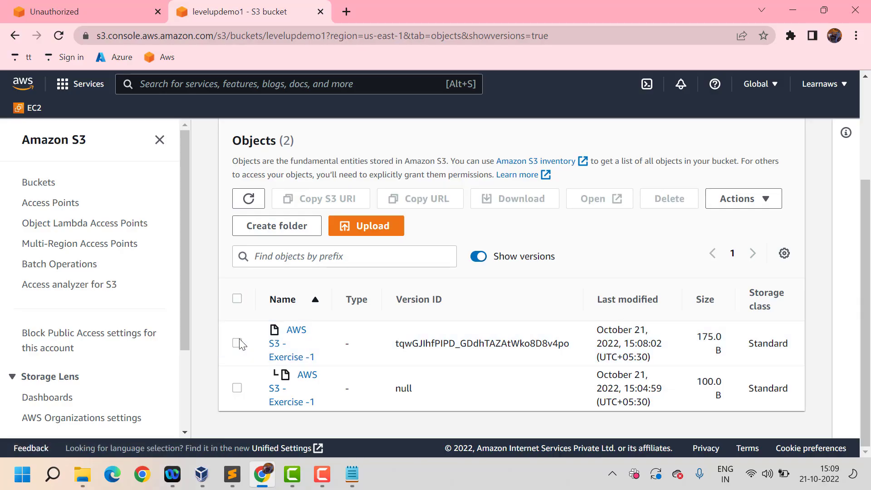
click(237, 388)
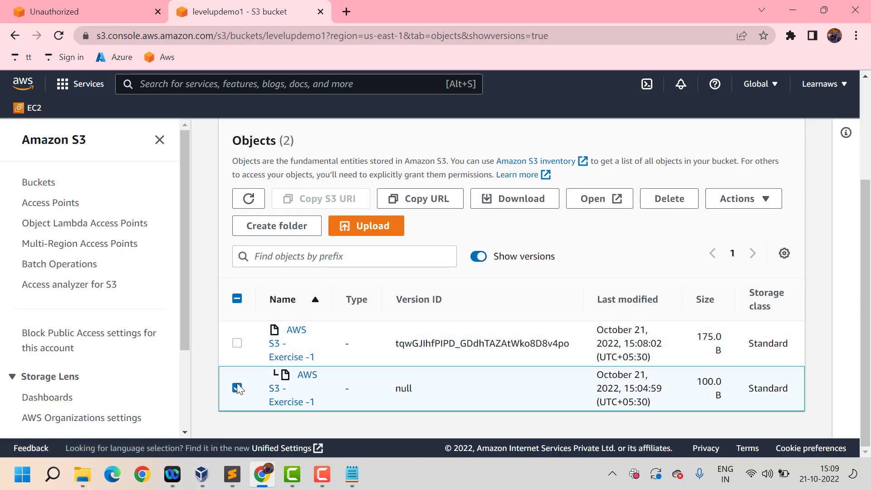
click(593, 200)
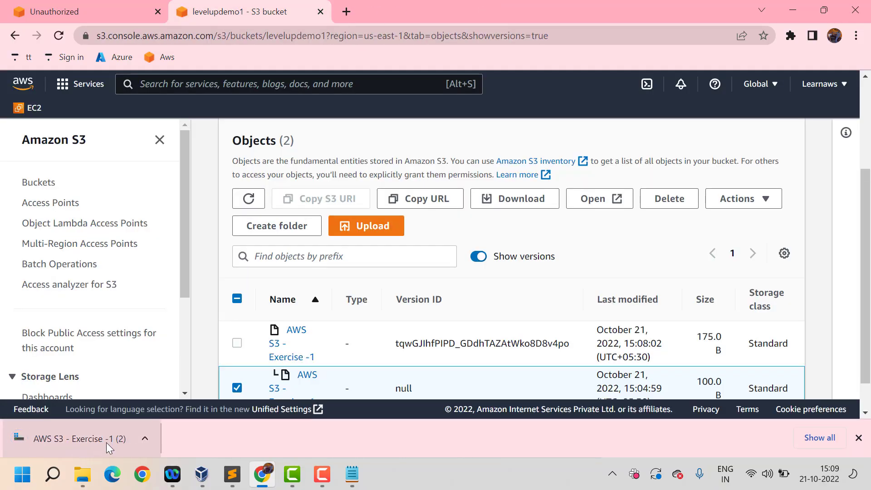
click(106, 443)
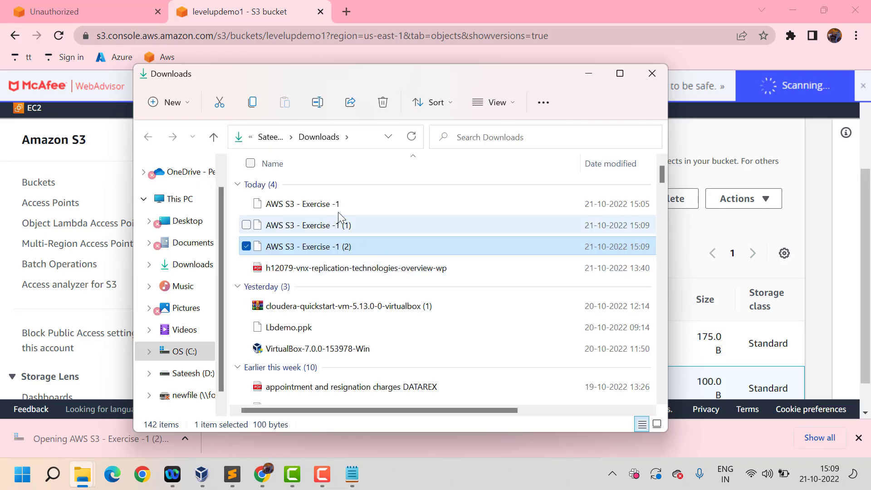
- View the downloaded AWS S3 - Exercise -1 (2) in Notepad, and close Notepad and the Downloads folder
right_click(328, 245)
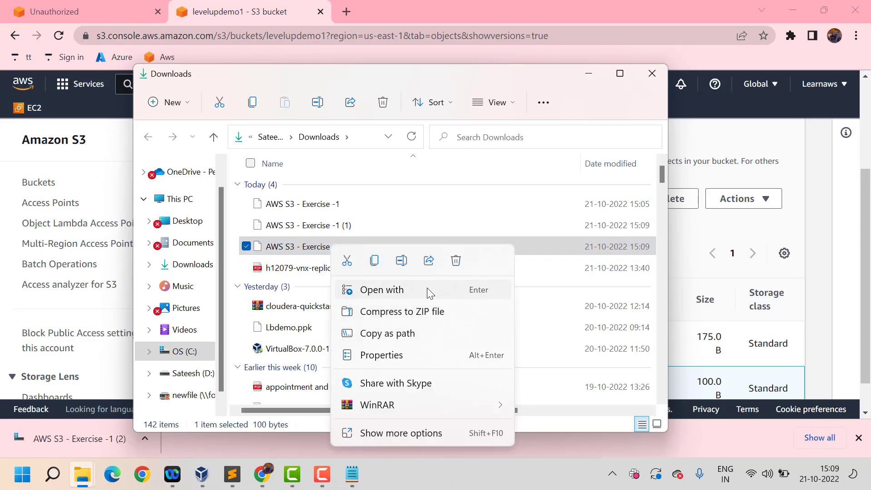
click(390, 291)
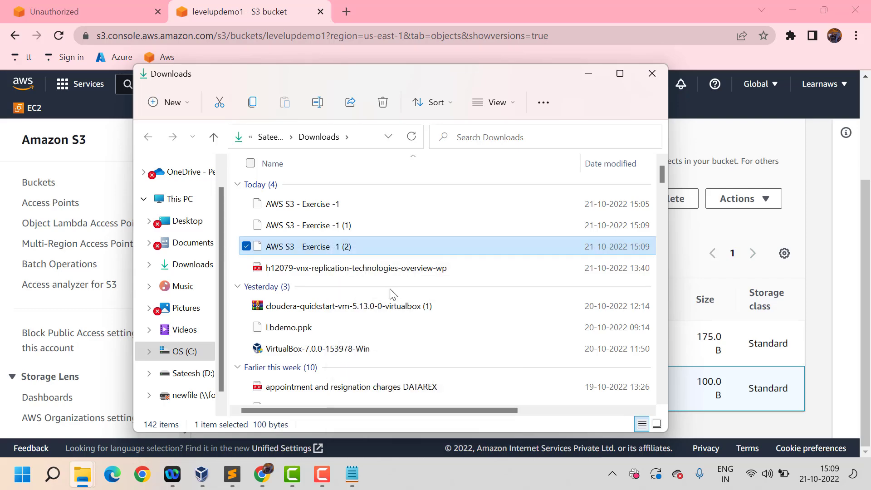
click(386, 351)
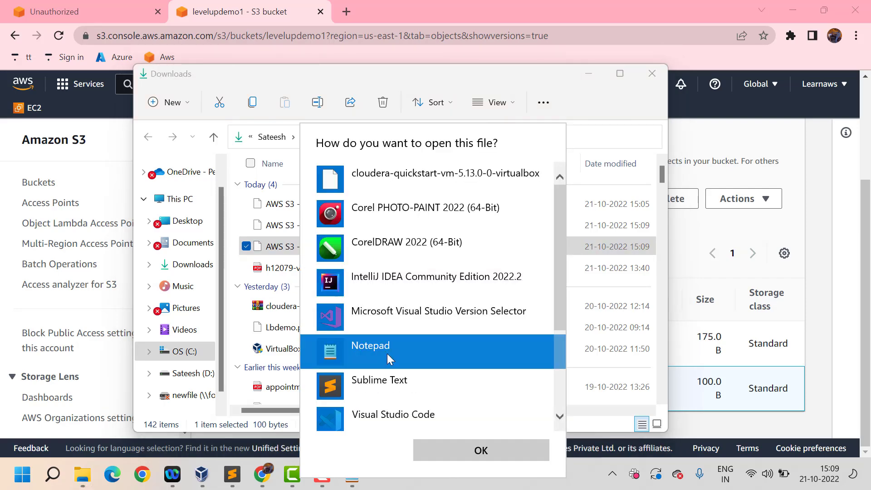
click(463, 449)
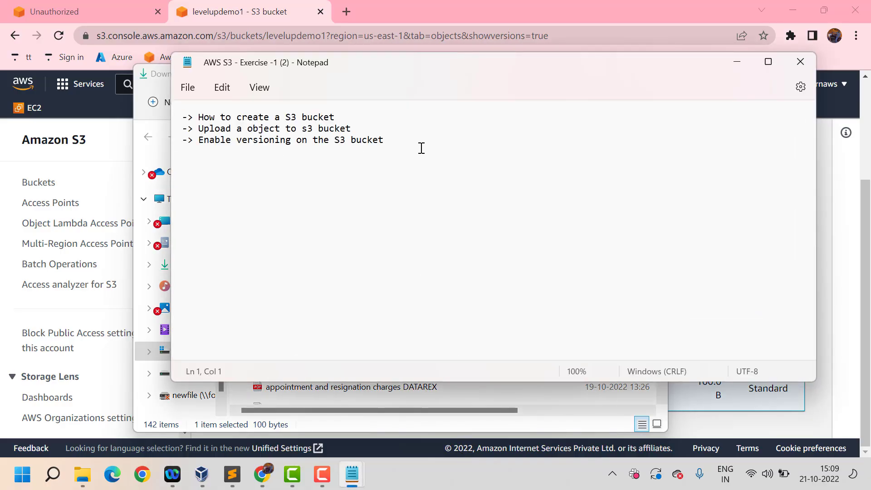
click(795, 67)
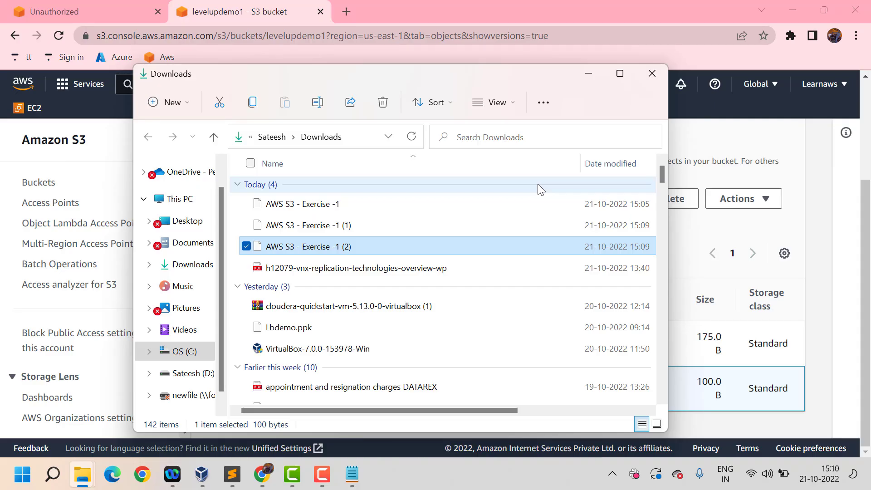
click(656, 82)
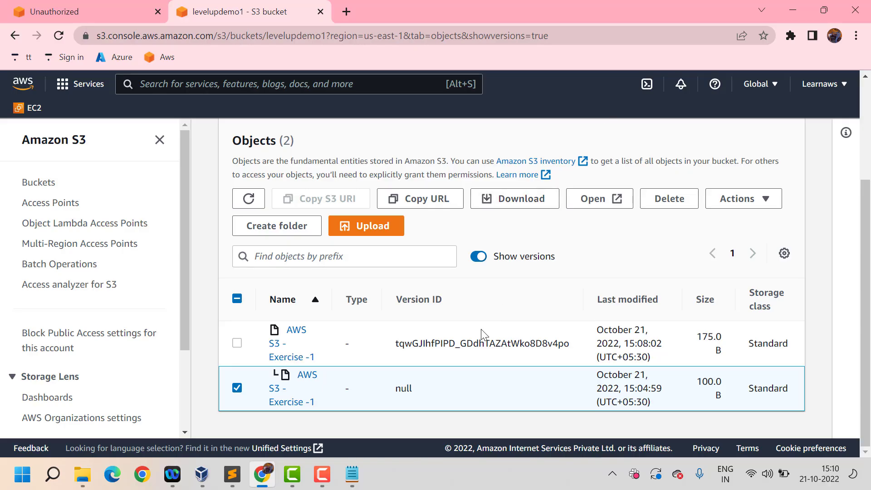
- Switch to Sublime Text and review the three exercise lines in the Desktop copy of AWS S3 - Exercise -1
mouse_move(239, 483)
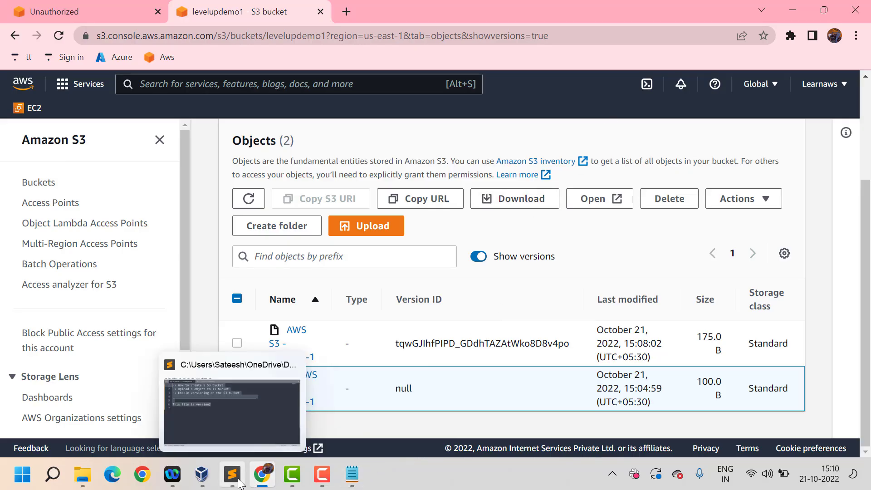
click(241, 417)
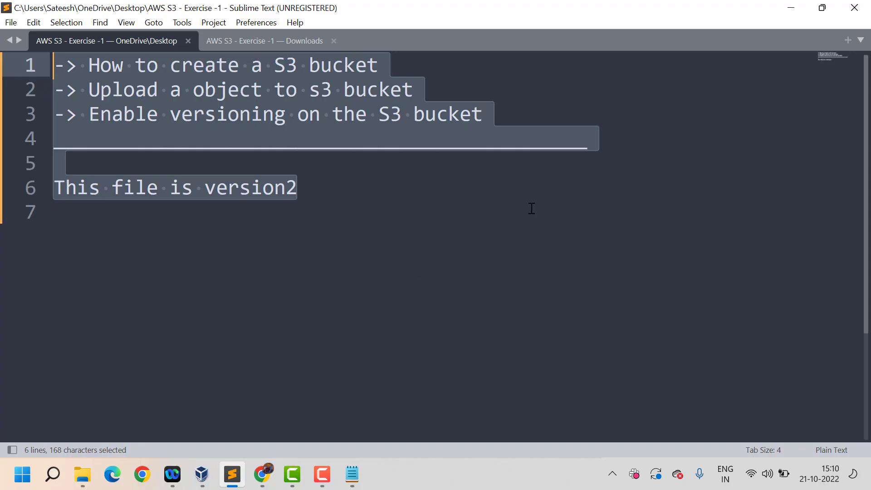
click(441, 192)
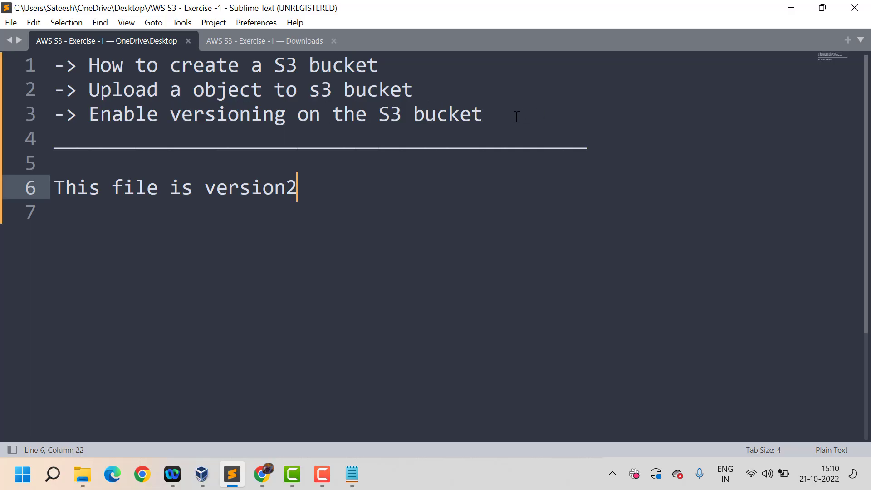
drag(517, 117, 43, 55)
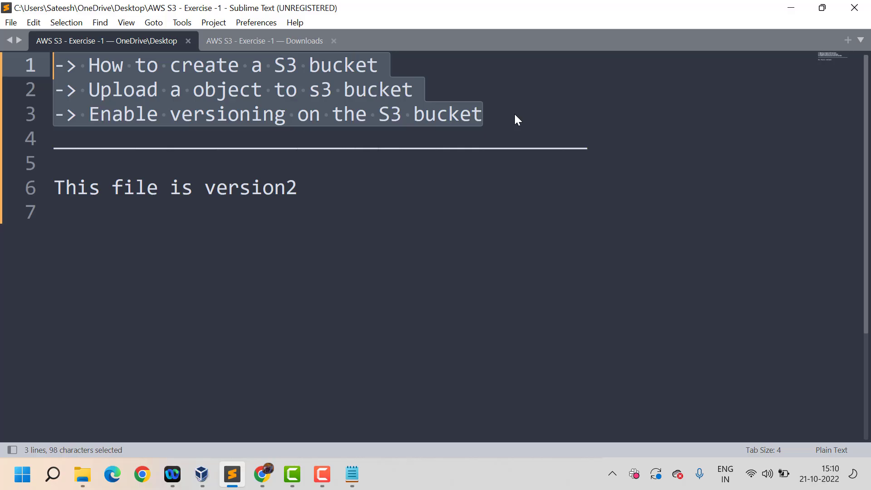
click(501, 121)
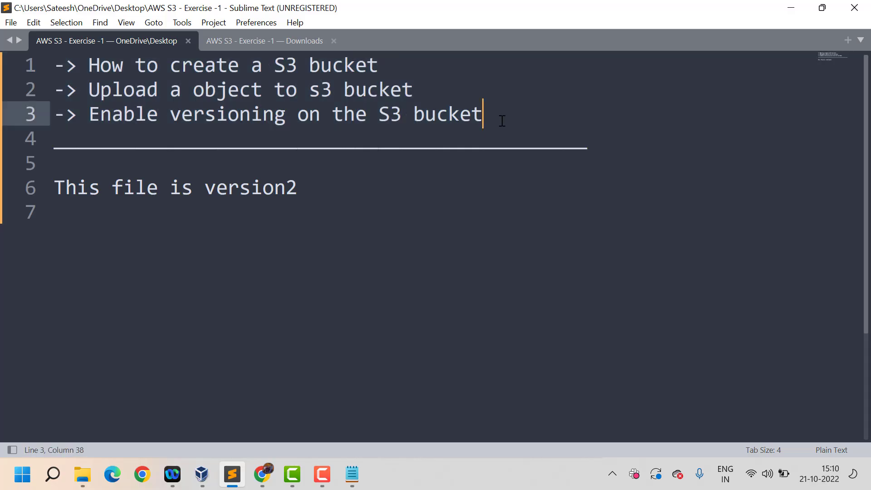